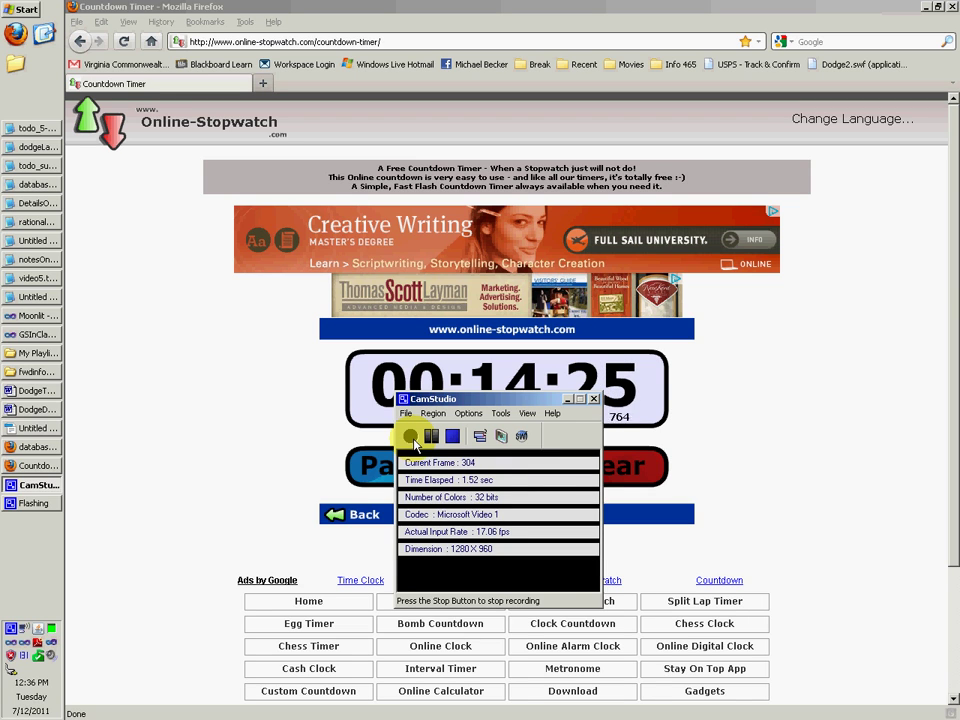
- Minimize the CamStudio recorder and the Countdown Timer window to reveal the database_updated spreadsheet
{"action": "left_click", "coordinate": [568, 399]}
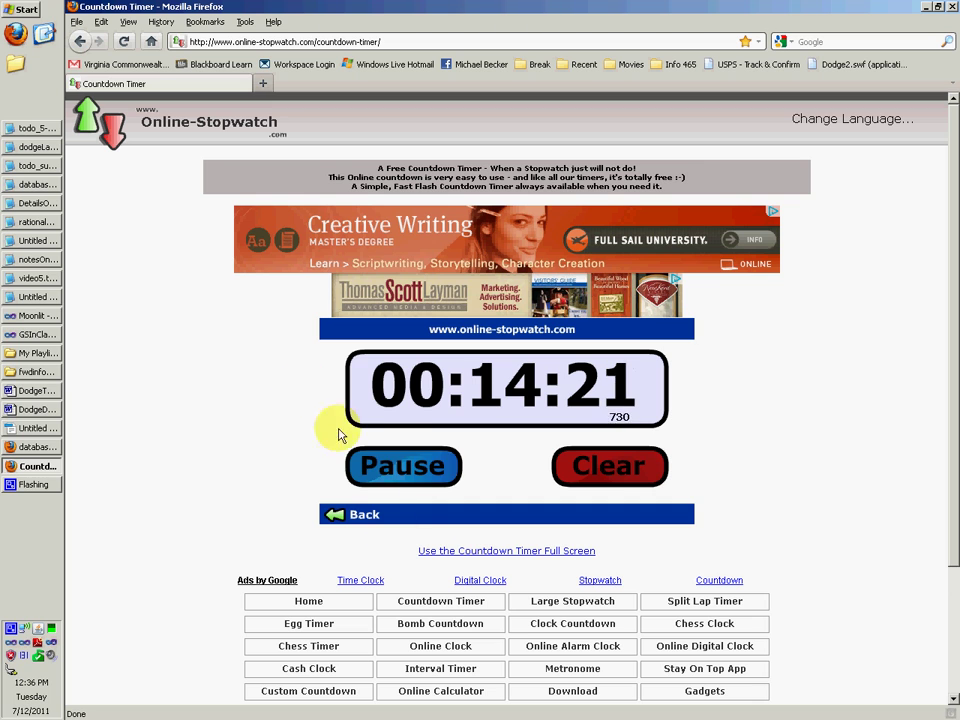
{"action": "left_click", "coordinate": [40, 475]}
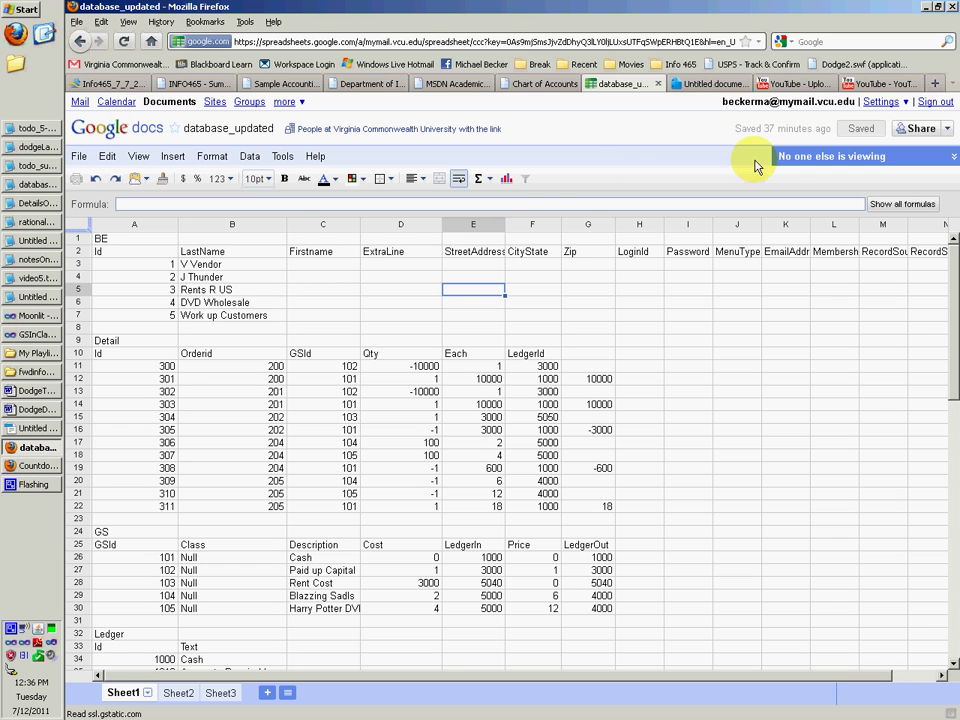
{"action": "mouse_move", "coordinate": [953, 232]}
{"action": "left_mouse_down"}
{"action": "mouse_move", "coordinate": [943, 375]}
{"action": "mouse_move", "coordinate": [947, 240]}
{"action": "left_mouse_up"}
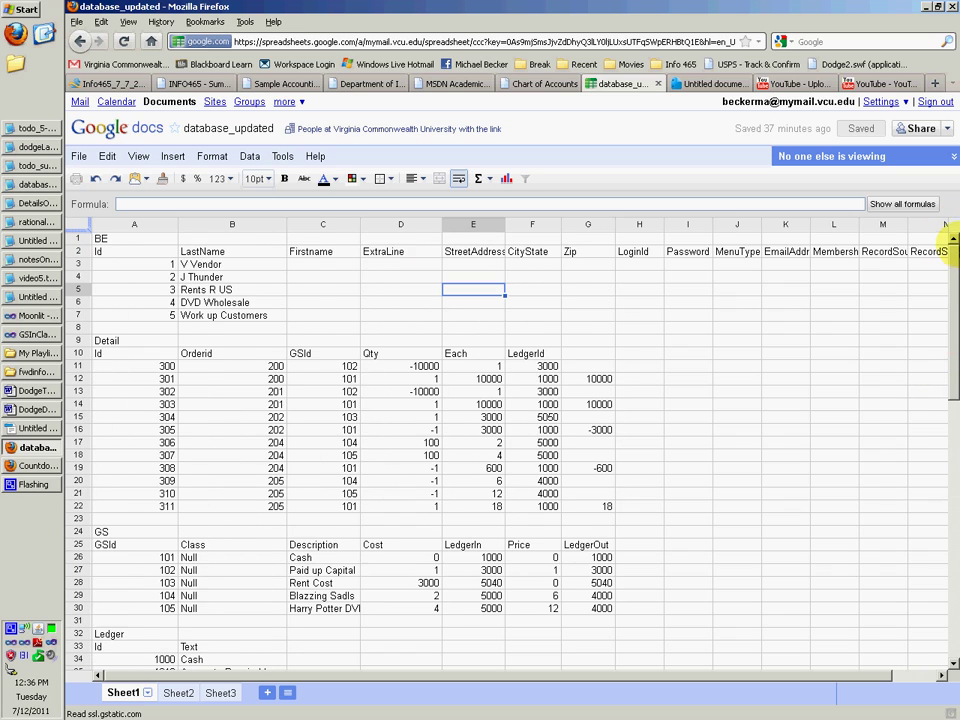
{"action": "left_click", "coordinate": [525, 292]}
{"action": "scroll", "coordinate": [300, 340], "scroll_direction": "down", "scroll_amount": 10}
{"action": "scroll", "coordinate": [112, 422], "scroll_direction": "down", "scroll_amount": 7}
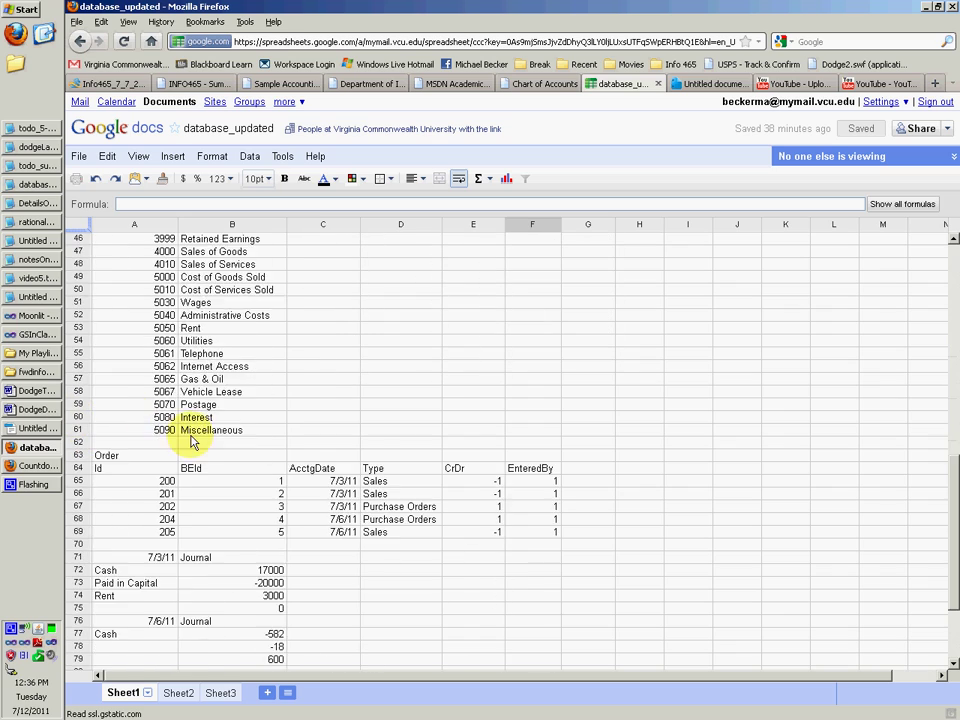
{"action": "scroll", "coordinate": [240, 440], "scroll_direction": "up", "scroll_amount": 10}
{"action": "scroll", "coordinate": [150, 400], "scroll_direction": "up", "scroll_amount": 7}
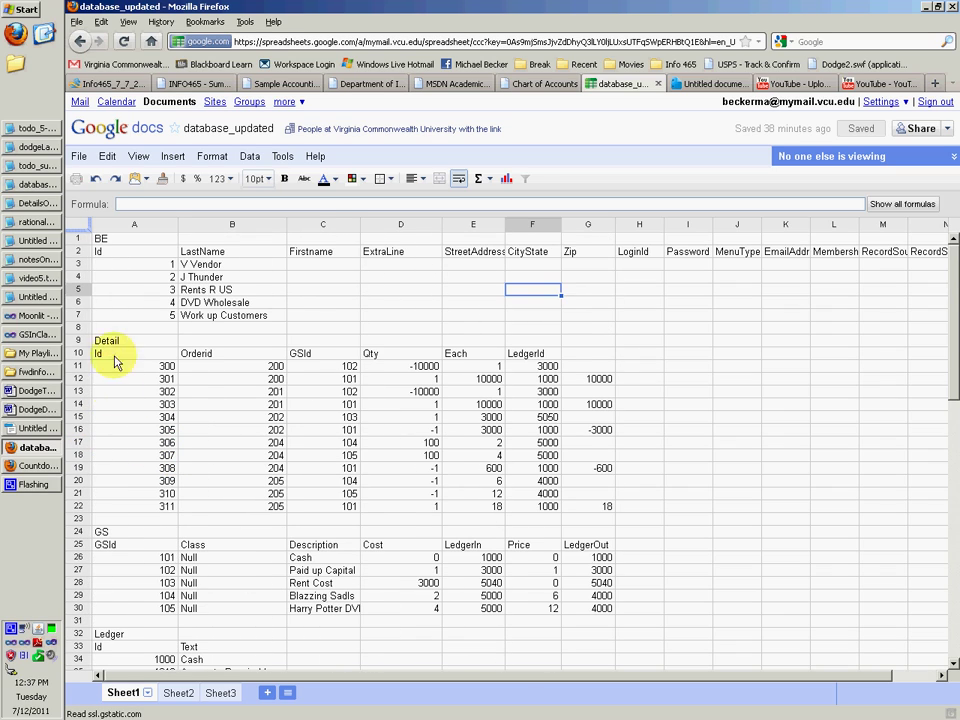
{"action": "left_click", "coordinate": [103, 238]}
{"action": "left_click", "coordinate": [199, 264]}
{"action": "left_click", "coordinate": [215, 315]}
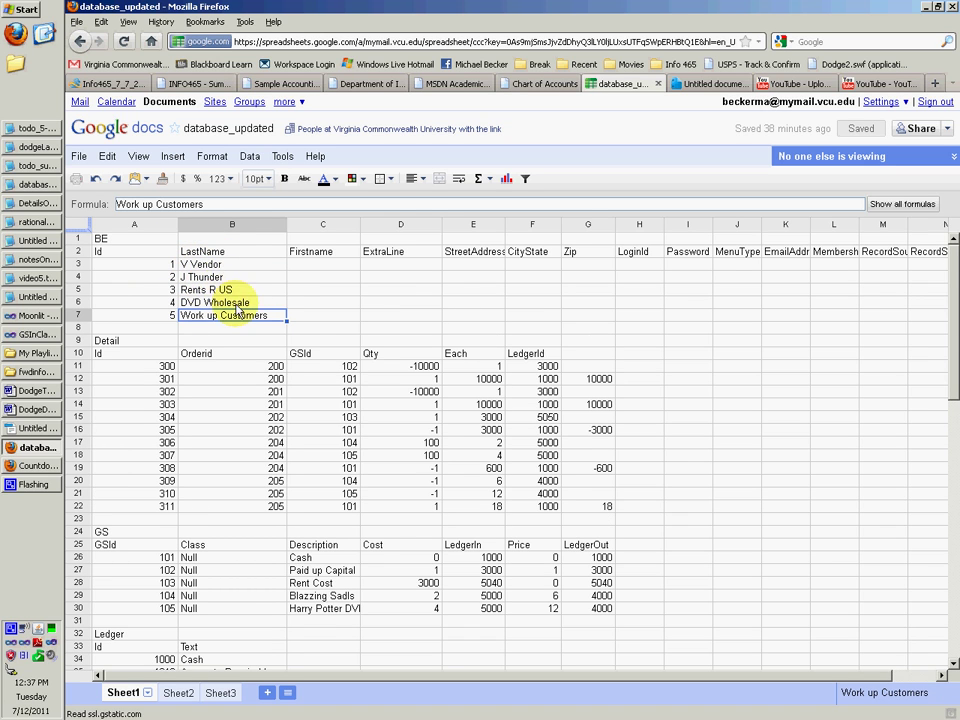
{"action": "scroll", "coordinate": [160, 318], "scroll_direction": "down", "scroll_amount": 1}
{"action": "left_click", "coordinate": [128, 300]}
{"action": "scroll", "coordinate": [165, 308], "scroll_direction": "up", "scroll_amount": 1}
{"action": "scroll", "coordinate": [165, 308], "scroll_direction": "down", "scroll_amount": 2}
{"action": "scroll", "coordinate": [166, 316], "scroll_direction": "down", "scroll_amount": 2}
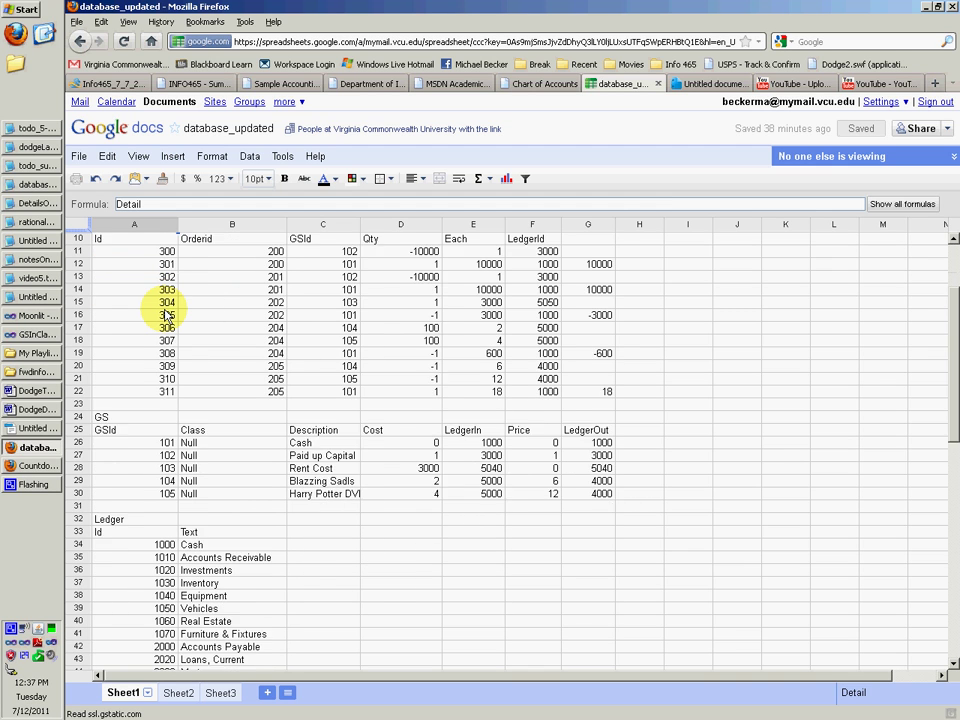
{"action": "scroll", "coordinate": [140, 398], "scroll_direction": "down", "scroll_amount": 2}
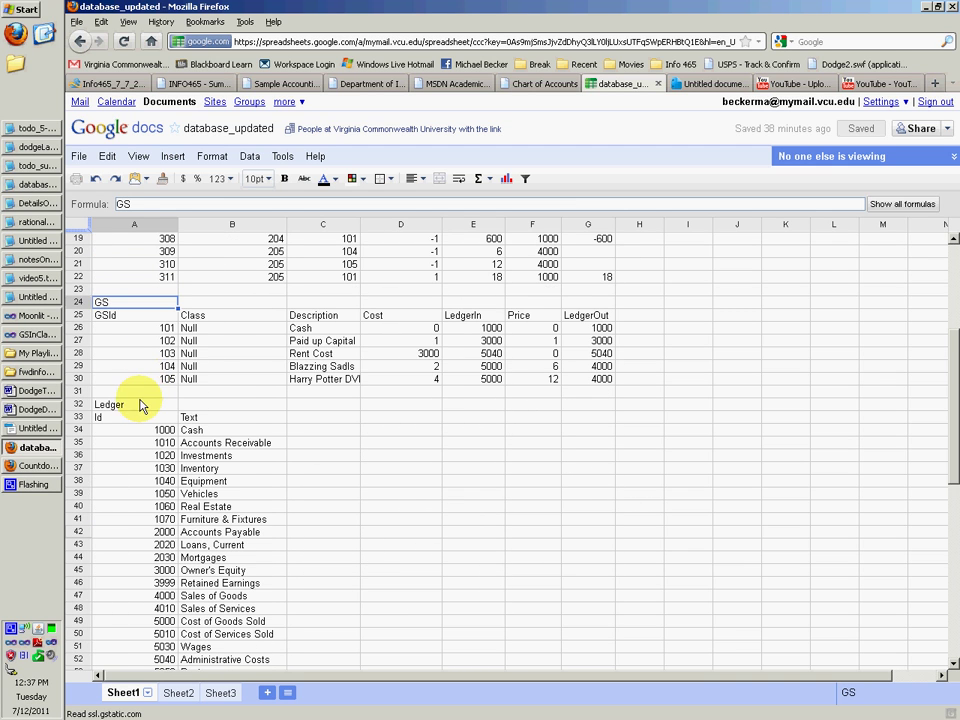
{"action": "left_click", "coordinate": [140, 400]}
{"action": "scroll", "coordinate": [140, 398], "scroll_direction": "down", "scroll_amount": 6}
{"action": "scroll", "coordinate": [147, 385], "scroll_direction": "up", "scroll_amount": 2}
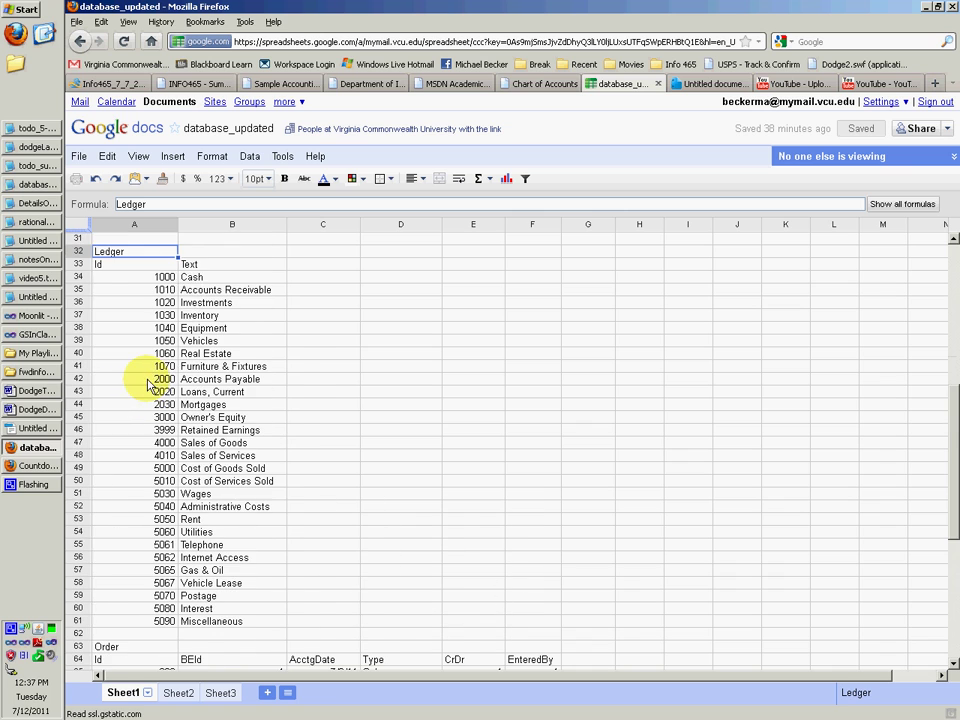
{"action": "left_click", "coordinate": [190, 276]}
{"action": "left_click_drag", "start_coordinate": [210, 472], "coordinate": [156, 279]}
{"action": "left_click", "coordinate": [160, 276]}
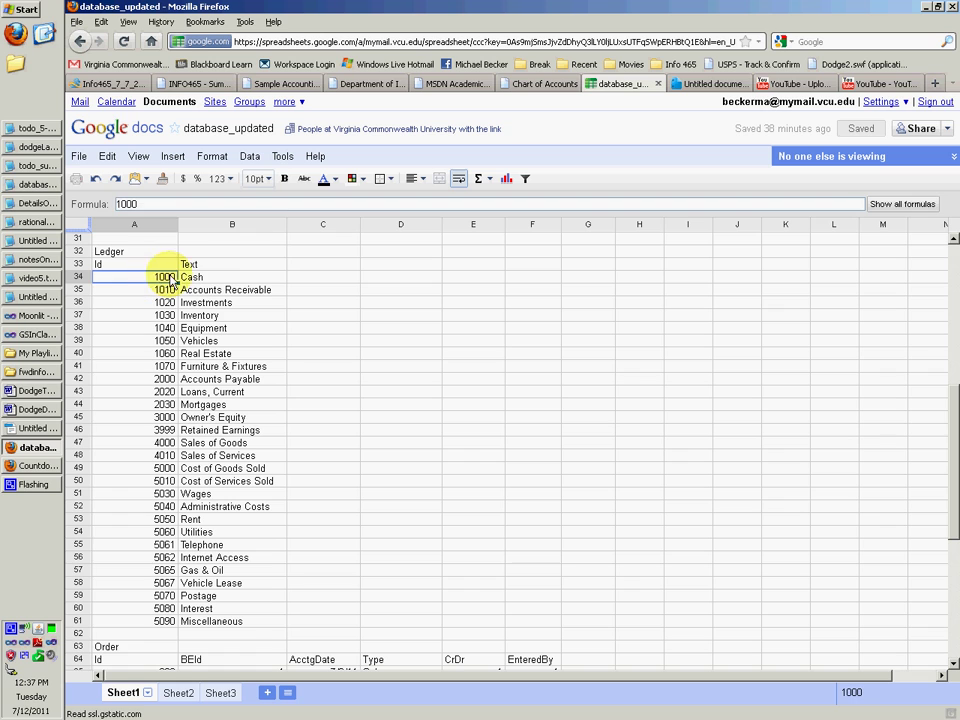
{"action": "left_click", "coordinate": [229, 278]}
{"action": "key", "text": "Tab"}
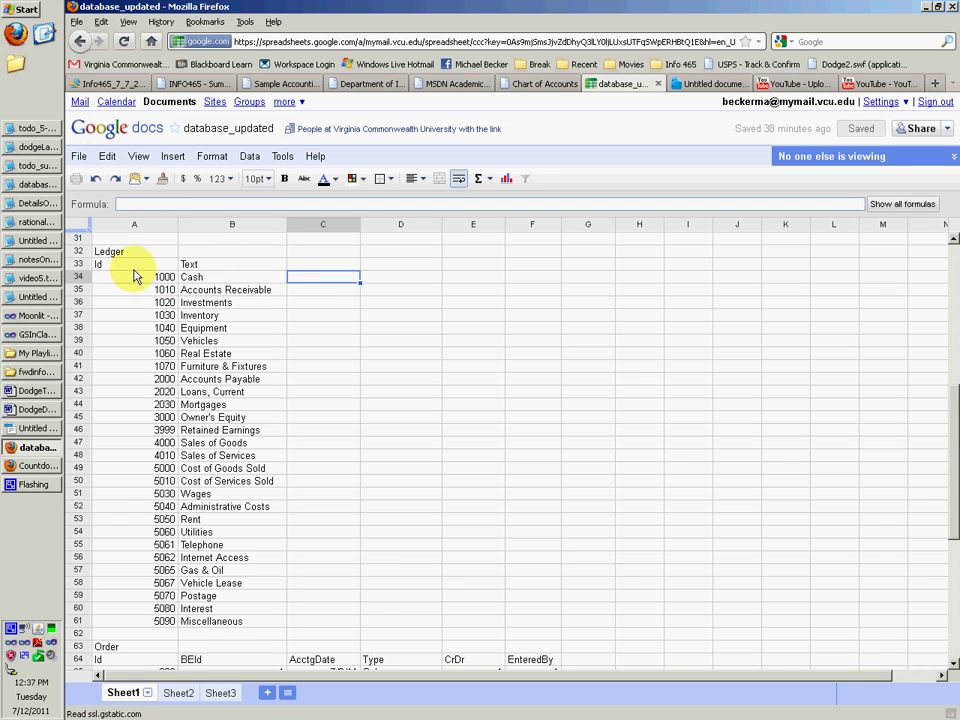
{"action": "scroll", "coordinate": [136, 276], "scroll_direction": "down", "scroll_amount": 5}
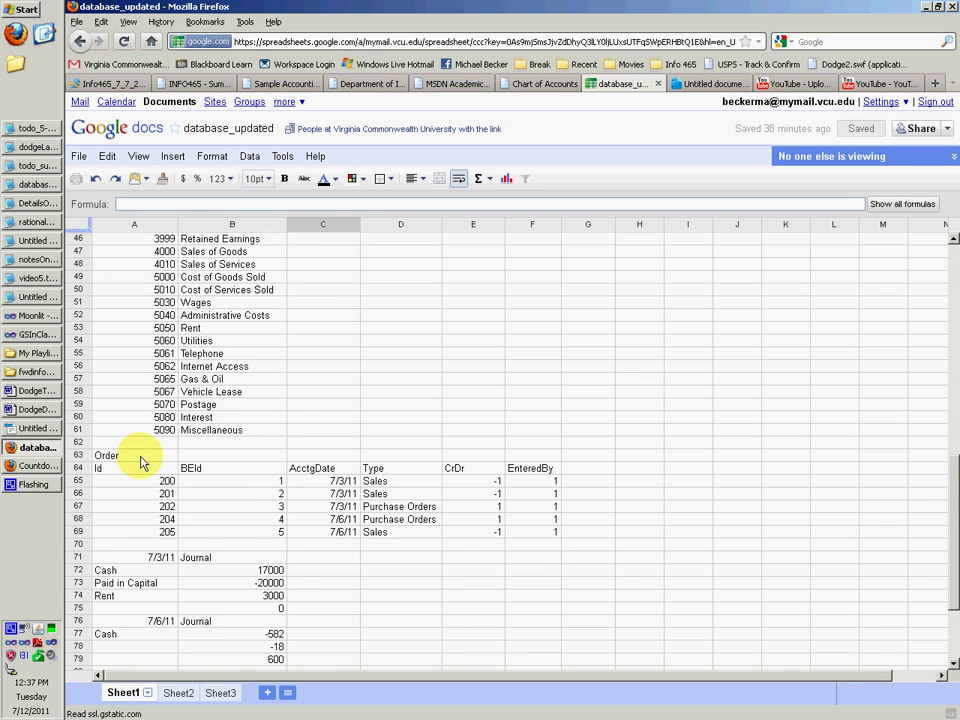
{"action": "left_click", "coordinate": [141, 460]}
{"action": "scroll", "coordinate": [158, 423], "scroll_direction": "down", "scroll_amount": 4}
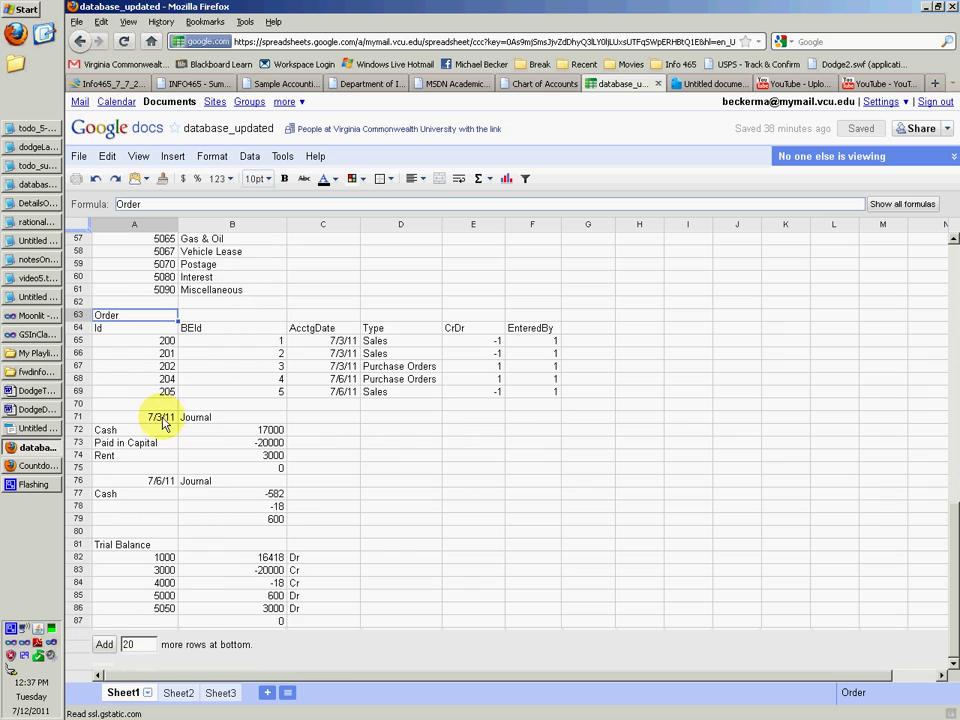
{"action": "left_click_drag", "start_coordinate": [207, 420], "coordinate": [205, 481]}
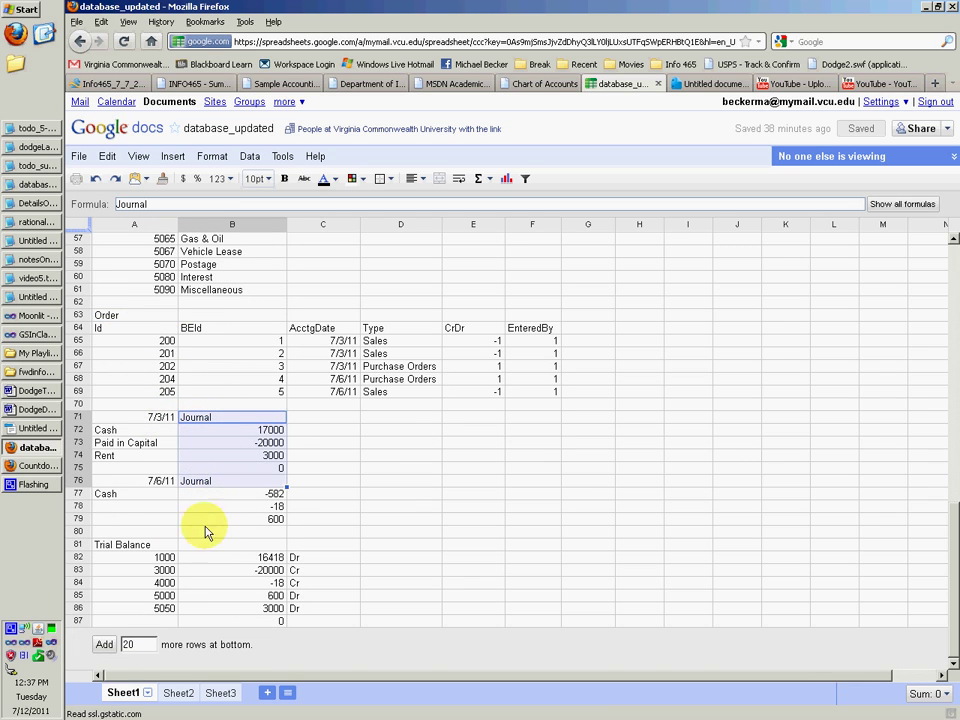
{"action": "left_click", "coordinate": [145, 545]}
{"action": "left_click", "coordinate": [225, 545]}
{"action": "left_click", "coordinate": [345, 557]}
{"action": "left_click", "coordinate": [386, 563]}
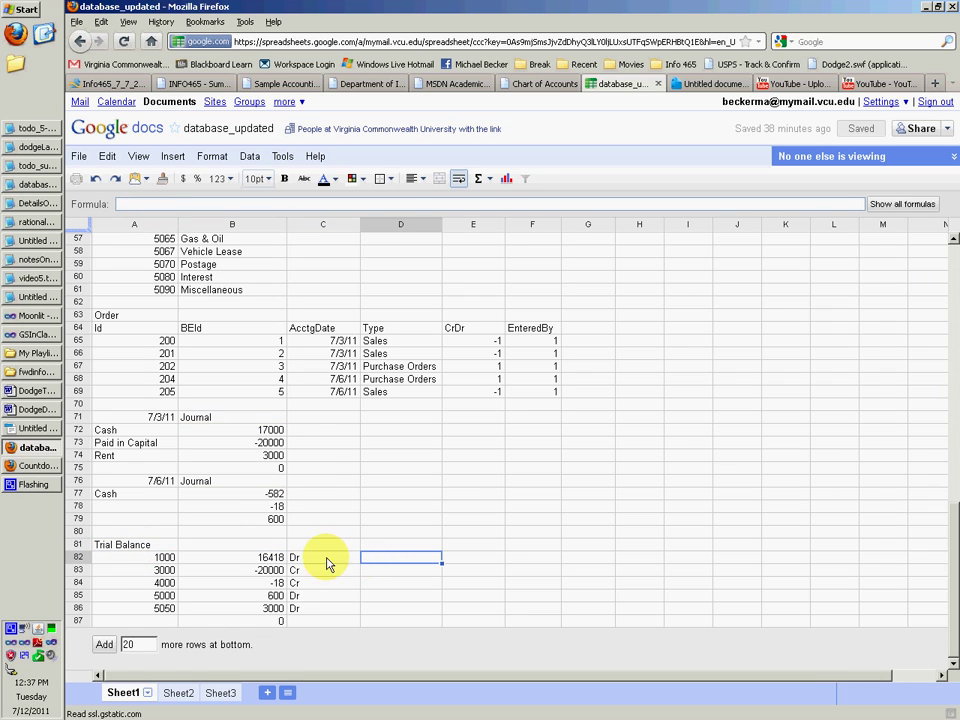
- Check account 1000 and Detail line 301's quantity, 10000 price and ledger id
{"action": "left_click", "coordinate": [157, 567]}
{"action": "scroll", "coordinate": [579, 525], "scroll_direction": "up", "scroll_amount": 15}
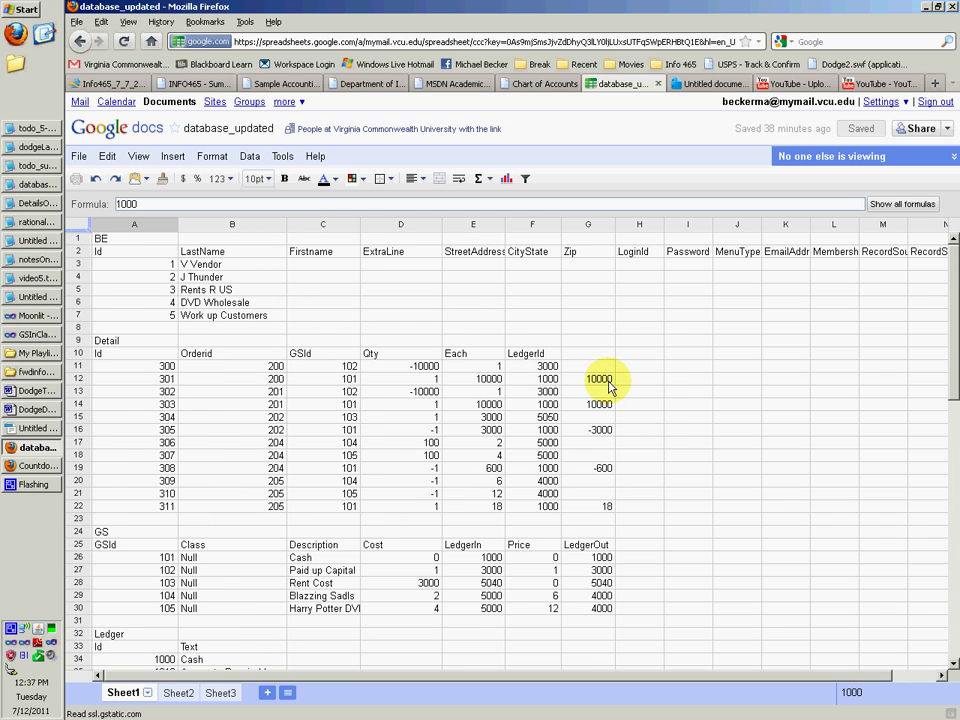
{"action": "left_click_drag", "start_coordinate": [596, 379], "coordinate": [594, 508]}
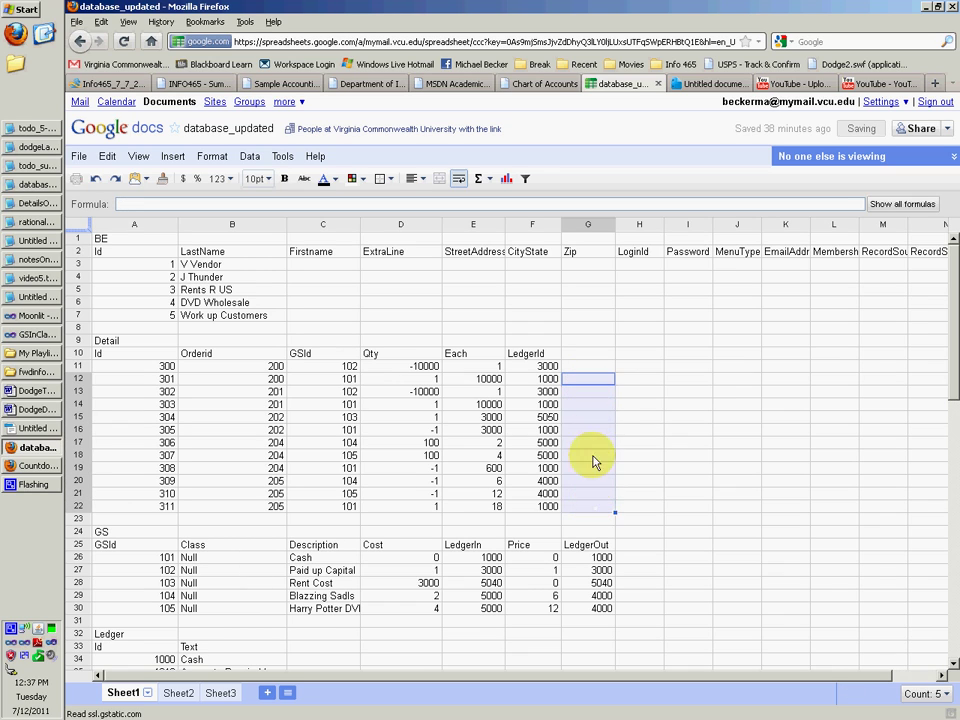
{"action": "left_click", "coordinate": [548, 381]}
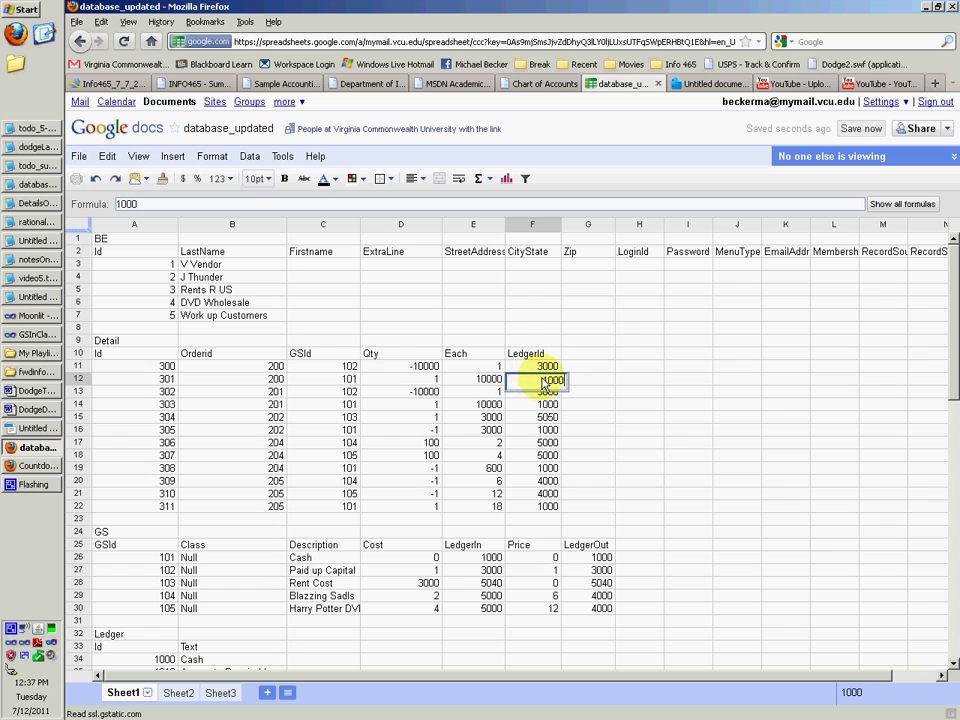
{"action": "left_click", "coordinate": [430, 382]}
{"action": "left_click", "coordinate": [453, 382]}
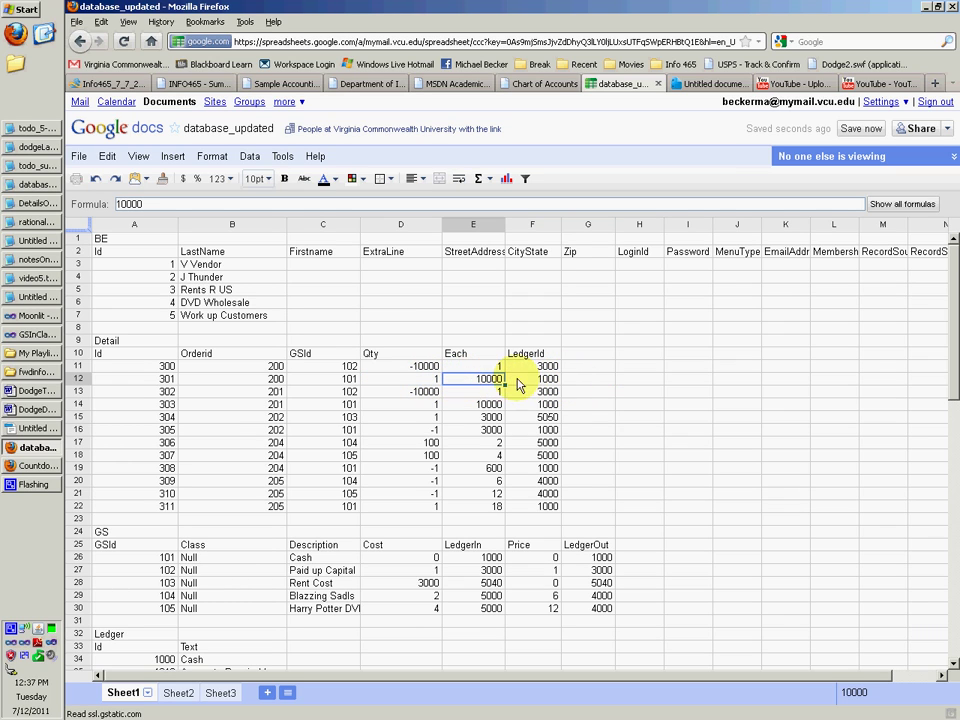
{"action": "left_click", "coordinate": [559, 382]}
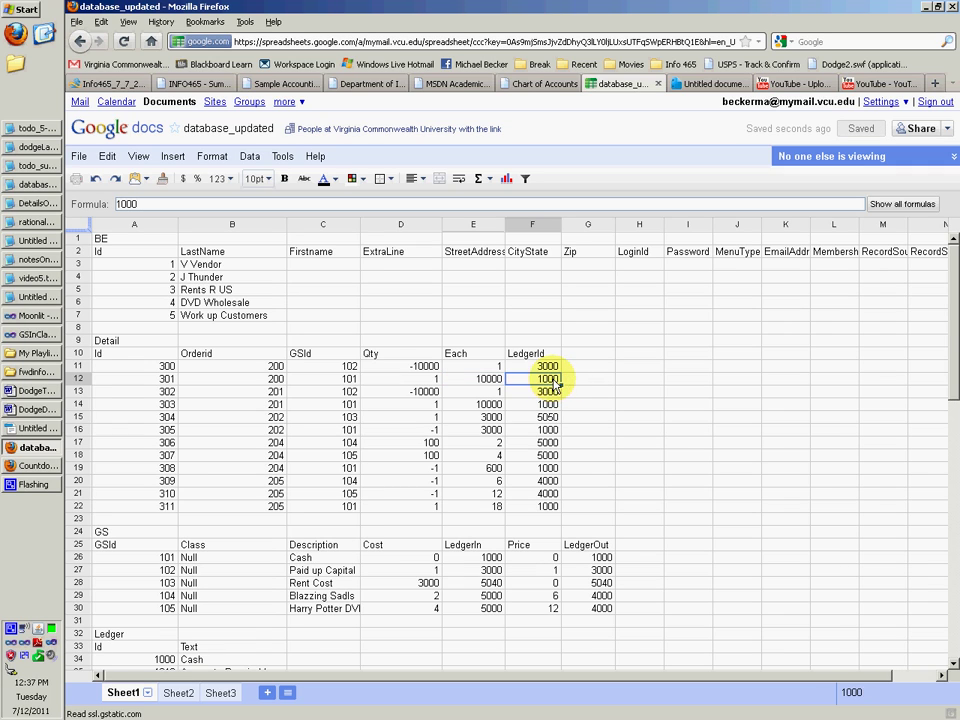
- Enter amounts 10000, 10000, -3000 and -600 in column G beside the Detail rows
{"action": "left_click", "coordinate": [584, 382]}
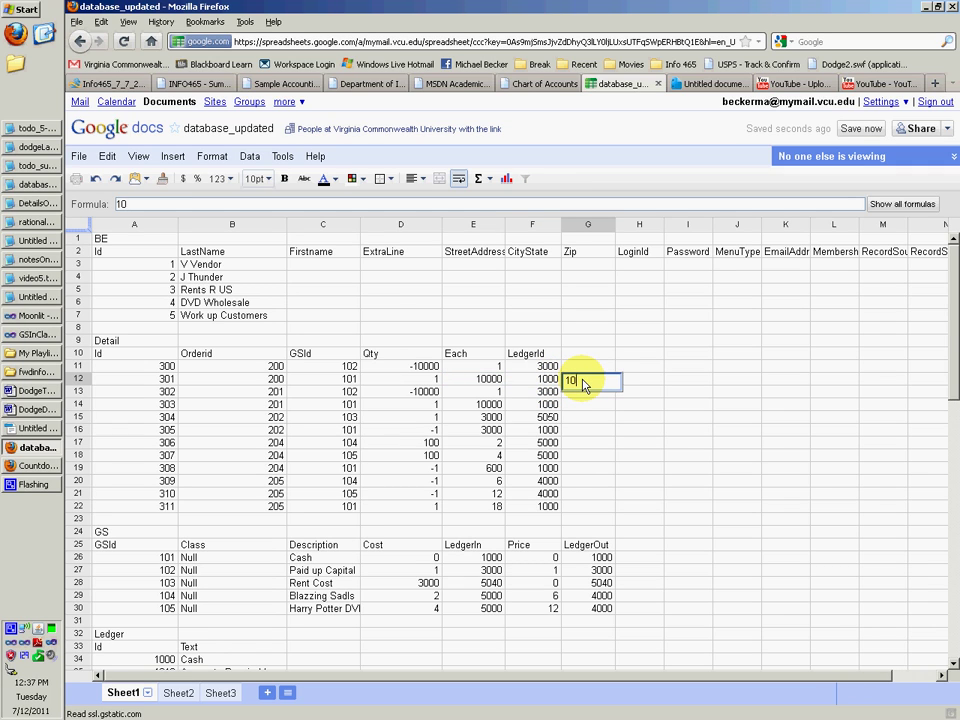
{"action": "type", "text": "10000"}
{"action": "key", "text": "Return"}
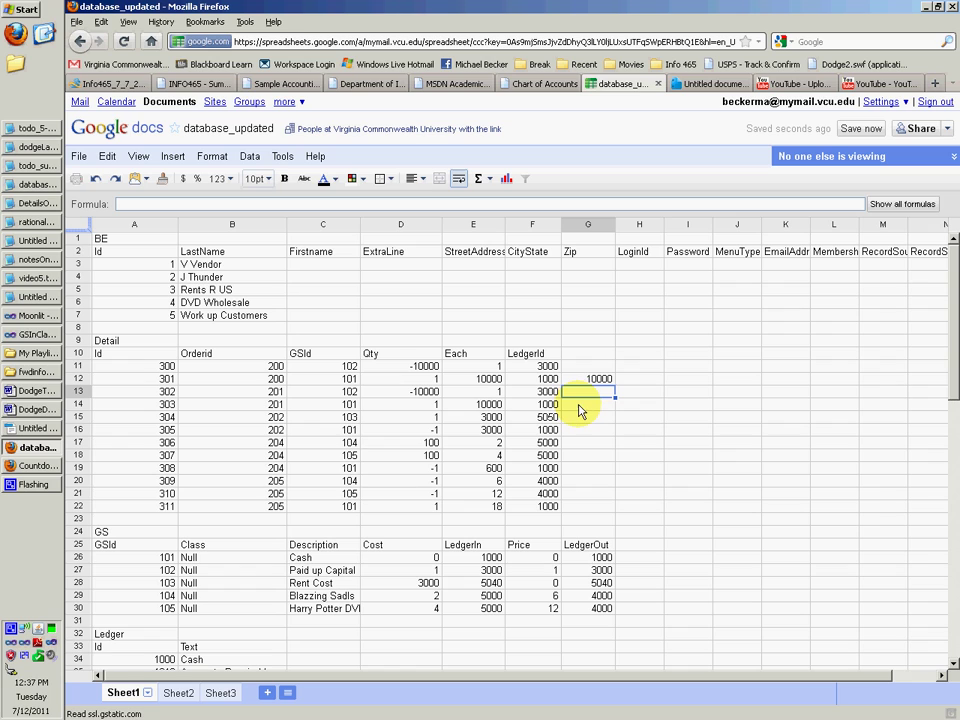
{"action": "left_click", "coordinate": [578, 404]}
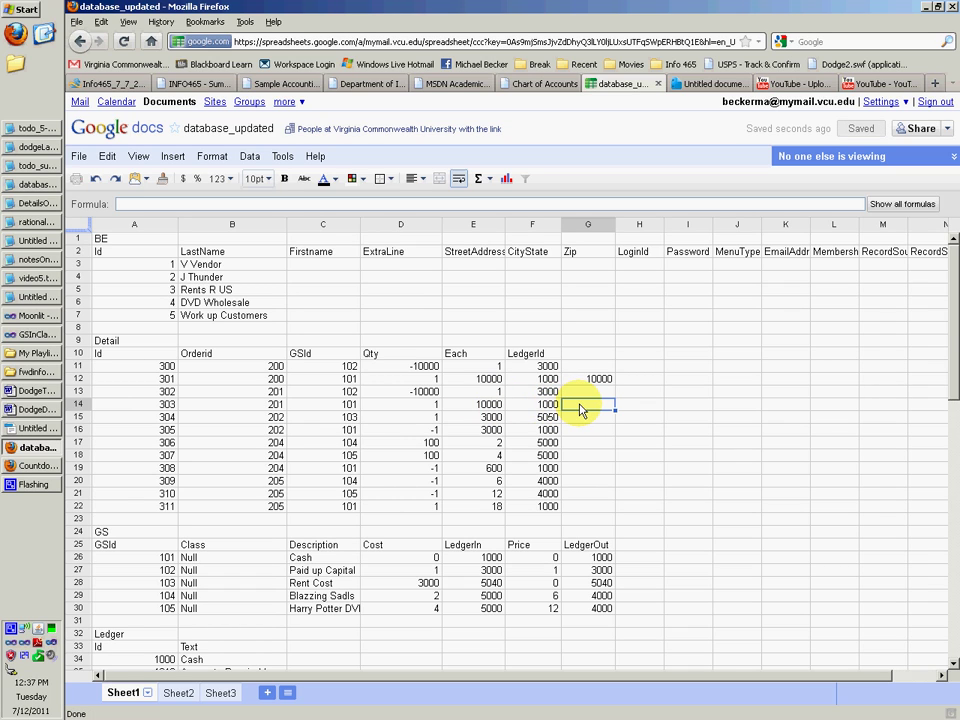
{"action": "type", "text": "10000"}
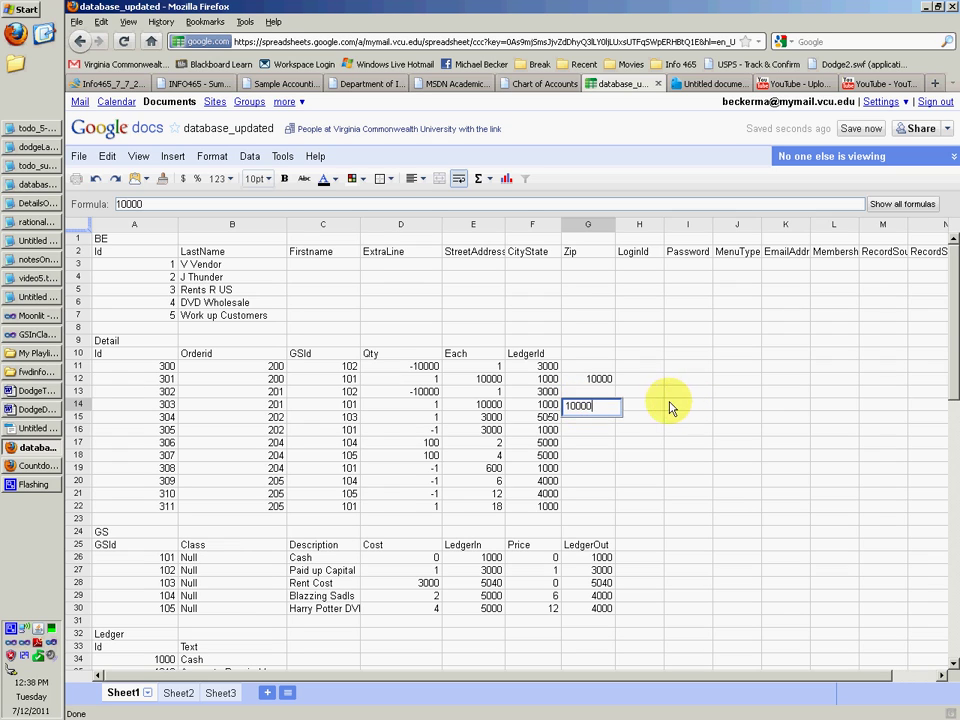
{"action": "key", "text": "Return"}
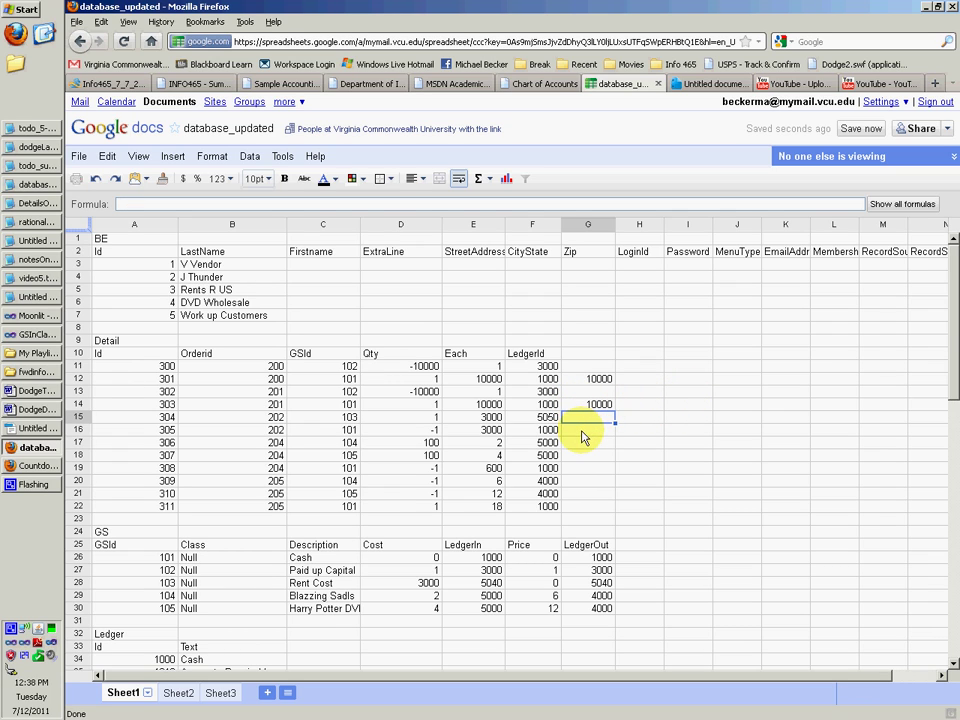
{"action": "double_click", "coordinate": [583, 432]}
{"action": "type", "text": "-3000"}
{"action": "key", "text": "Return"}
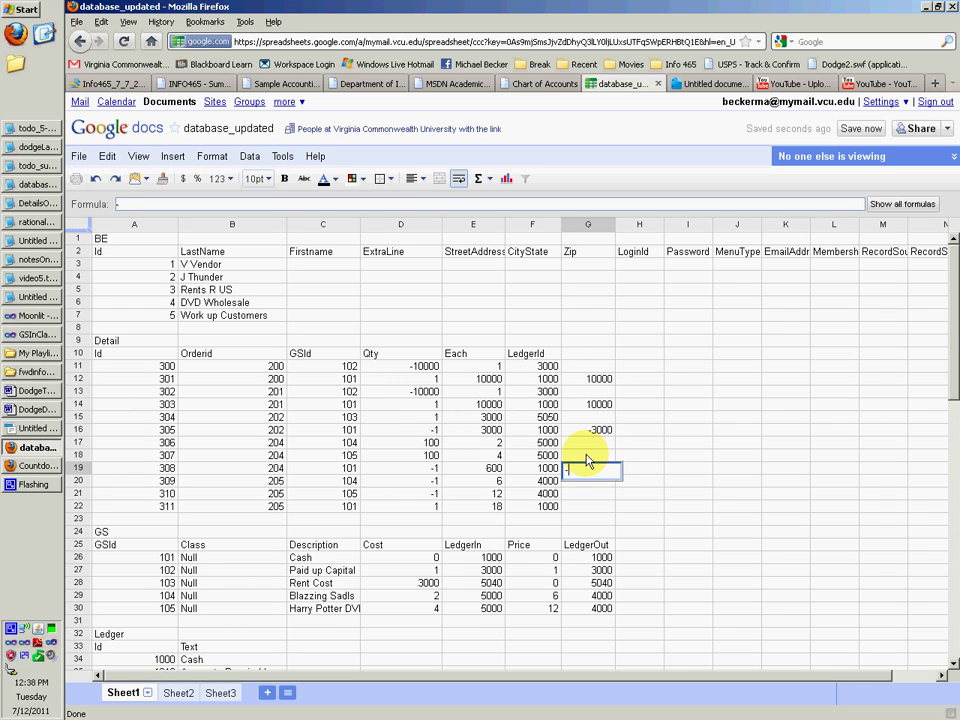
{"action": "key", "text": "Return"}
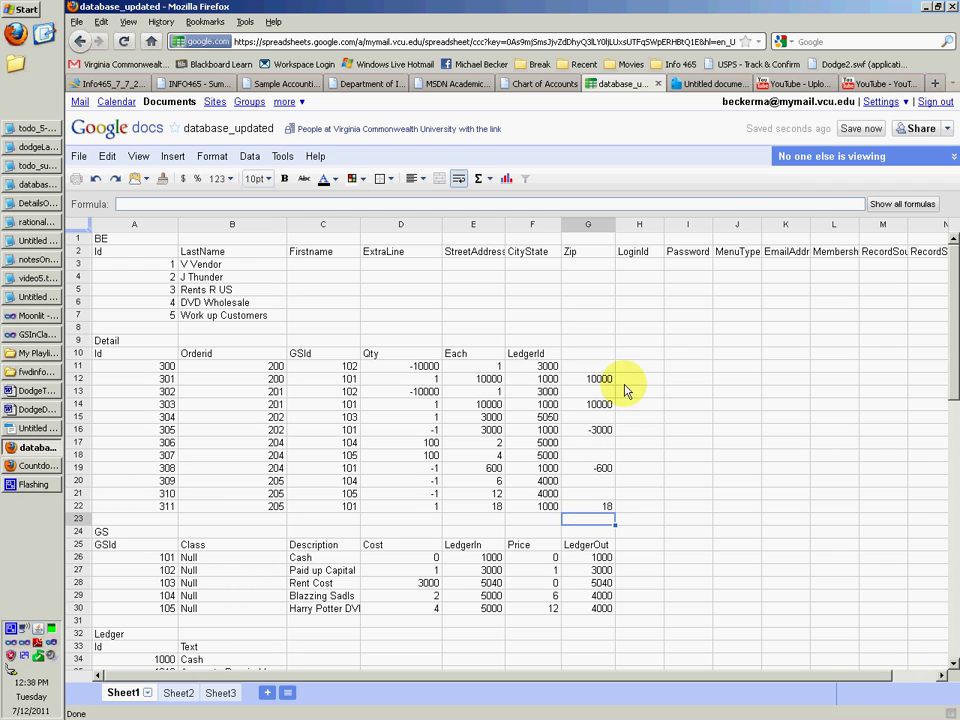
{"action": "left_click", "coordinate": [605, 506]}
{"action": "scroll", "coordinate": [300, 470], "scroll_direction": "down", "scroll_amount": 15}
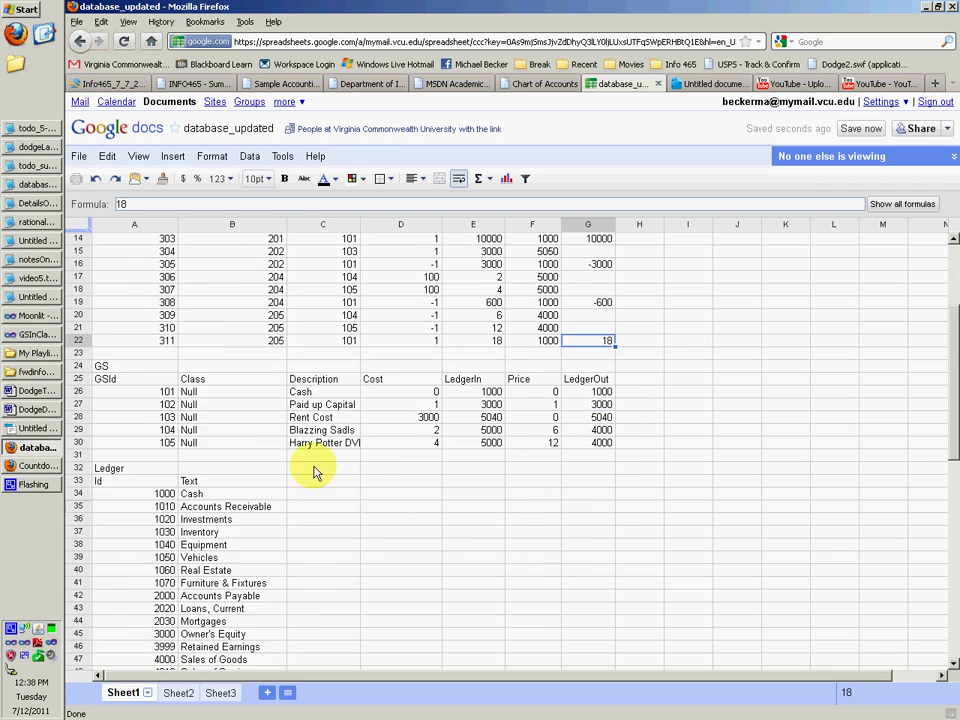
{"action": "scroll", "coordinate": [150, 530], "scroll_direction": "down", "scroll_amount": 3}
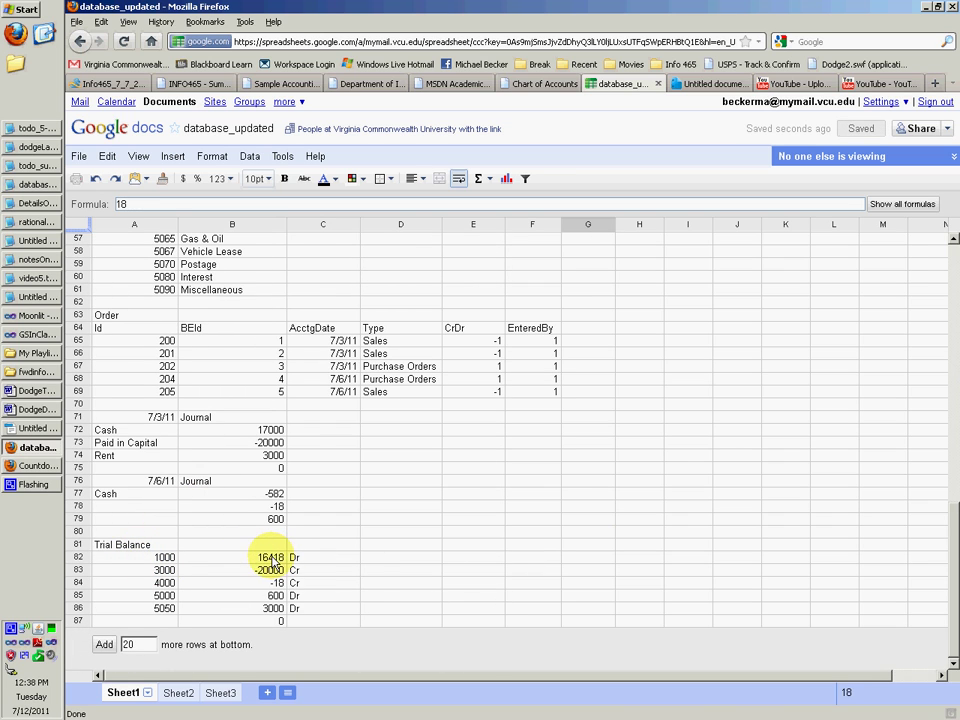
{"action": "left_click", "coordinate": [252, 560]}
{"action": "double_click", "coordinate": [283, 561]}
{"action": "key", "text": "Escape"}
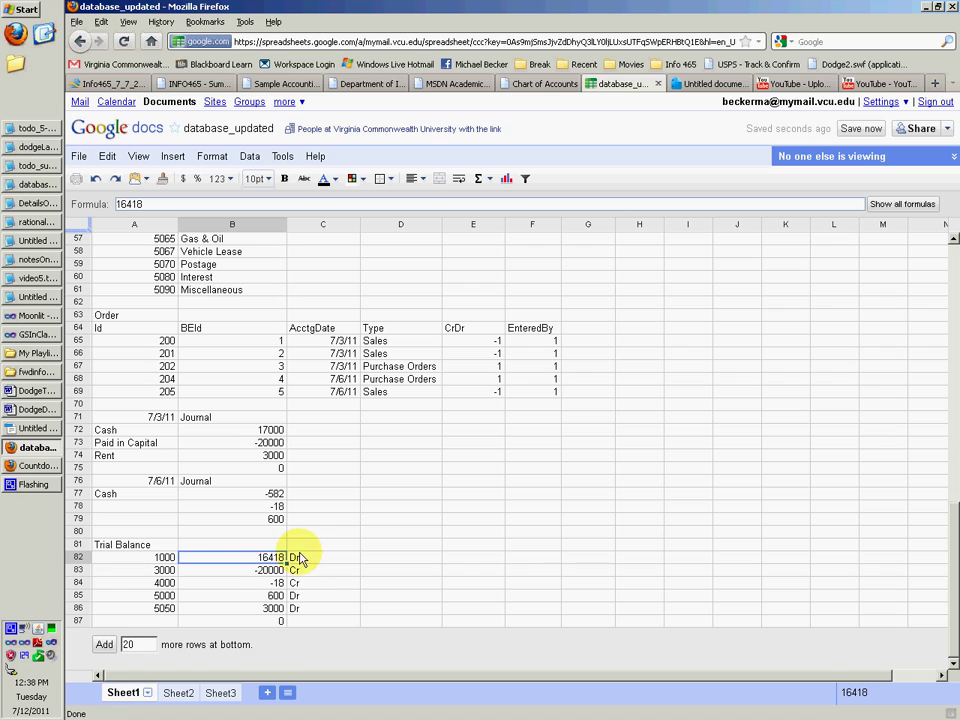
{"action": "left_click", "coordinate": [313, 565]}
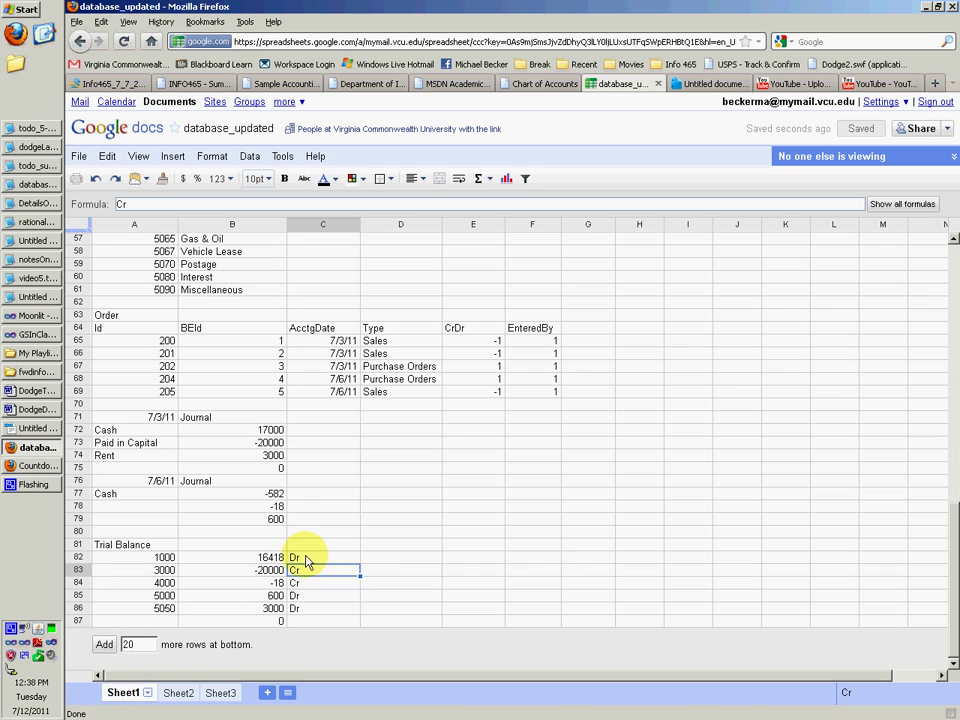
{"action": "left_click", "coordinate": [187, 560]}
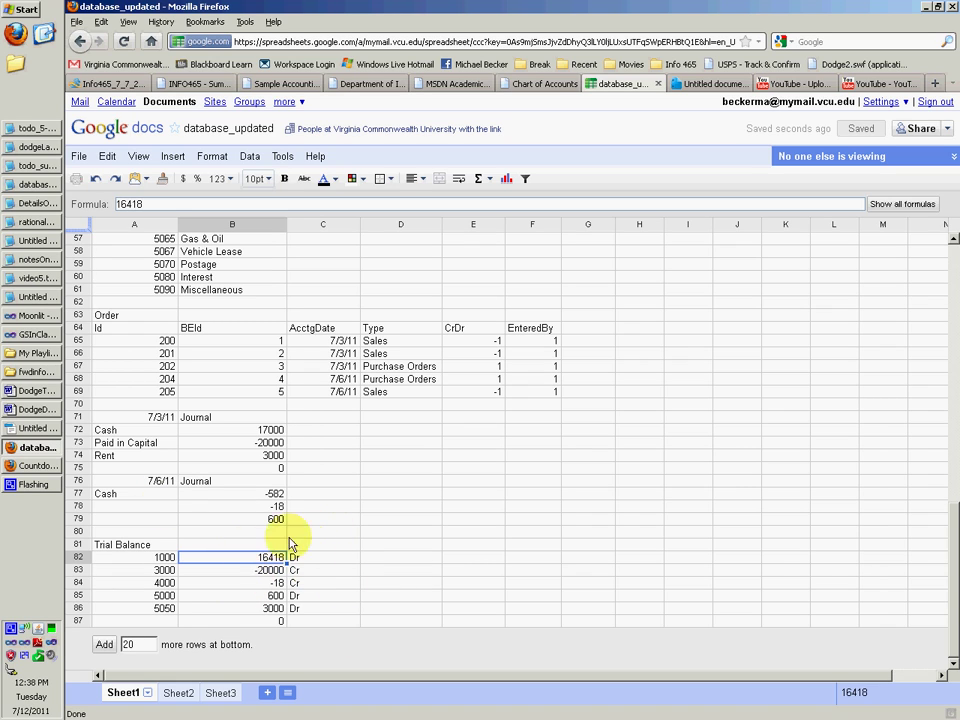
{"action": "key", "text": "Up"}
{"action": "left_click_drag", "start_coordinate": [945, 553], "coordinate": [946, 289]}
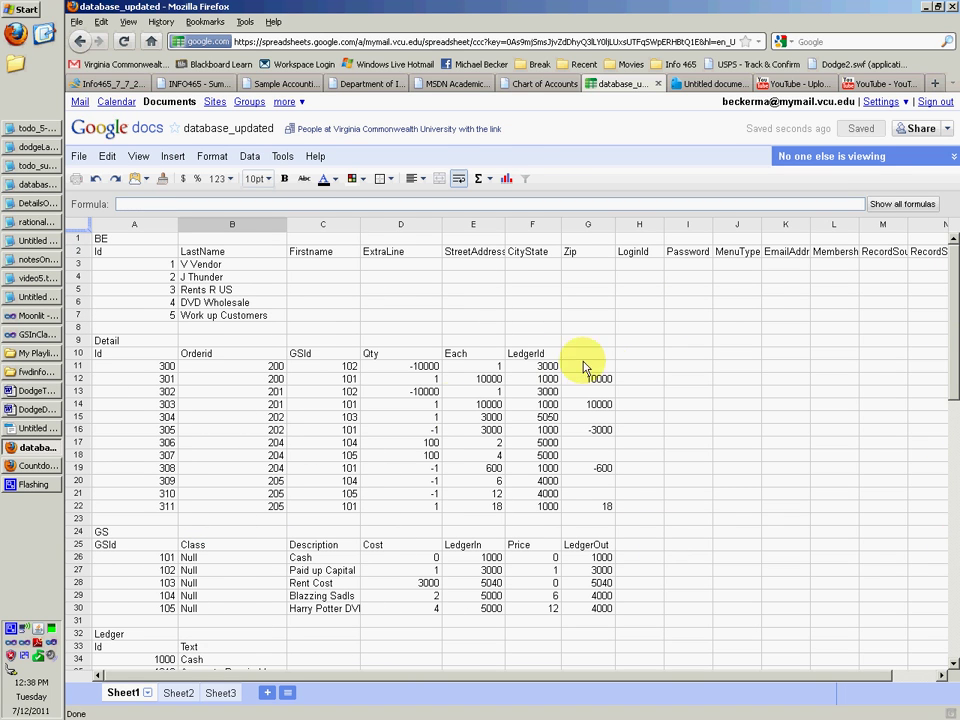
- Delete the temporary amounts in G11:G22
{"action": "left_click_drag", "start_coordinate": [588, 366], "coordinate": [607, 500]}
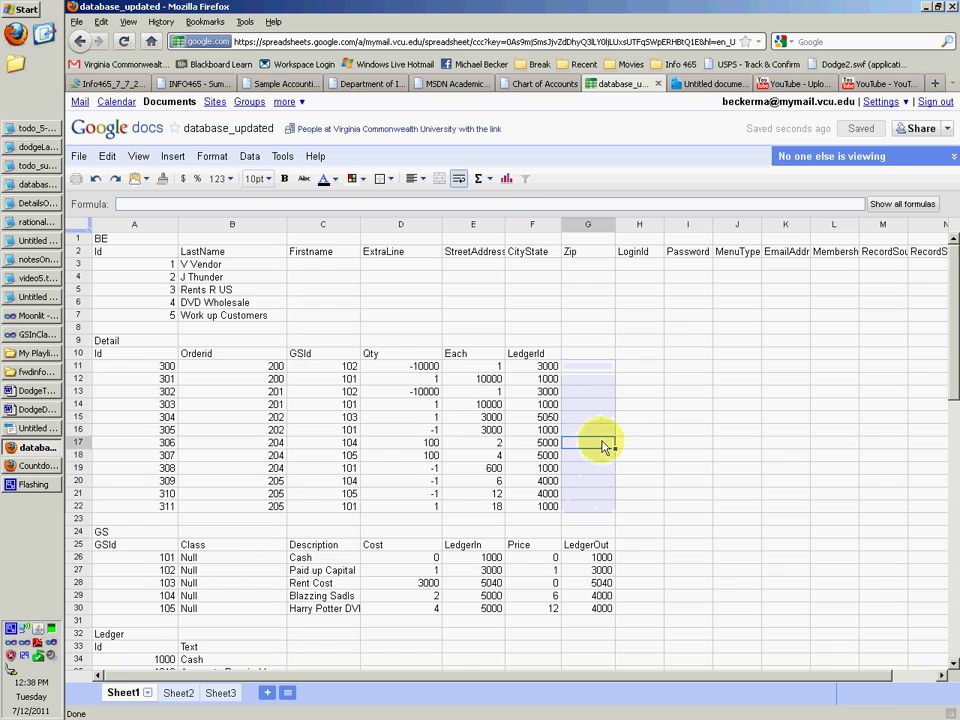
{"action": "scroll", "coordinate": [313, 437], "scroll_direction": "down", "scroll_amount": 10}
{"action": "scroll", "coordinate": [118, 450], "scroll_direction": "down", "scroll_amount": 5}
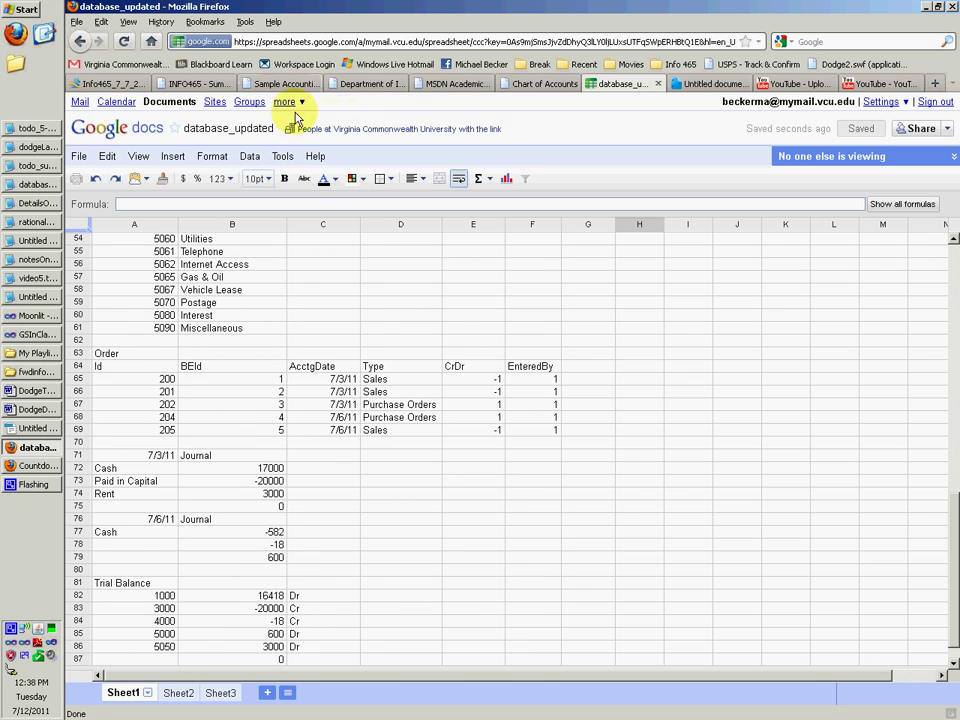
{"action": "scroll", "coordinate": [399, 508], "scroll_direction": "down", "scroll_amount": 1}
{"action": "scroll", "coordinate": [375, 510], "scroll_direction": "up", "scroll_amount": 1}
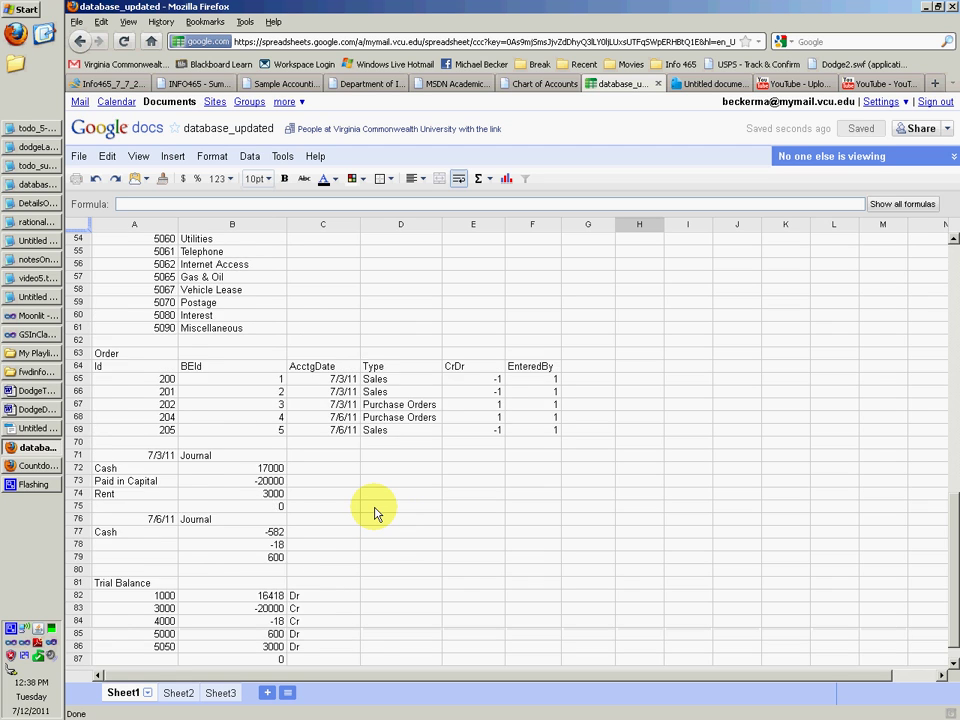
{"action": "scroll", "coordinate": [375, 510], "scroll_direction": "up", "scroll_amount": 16}
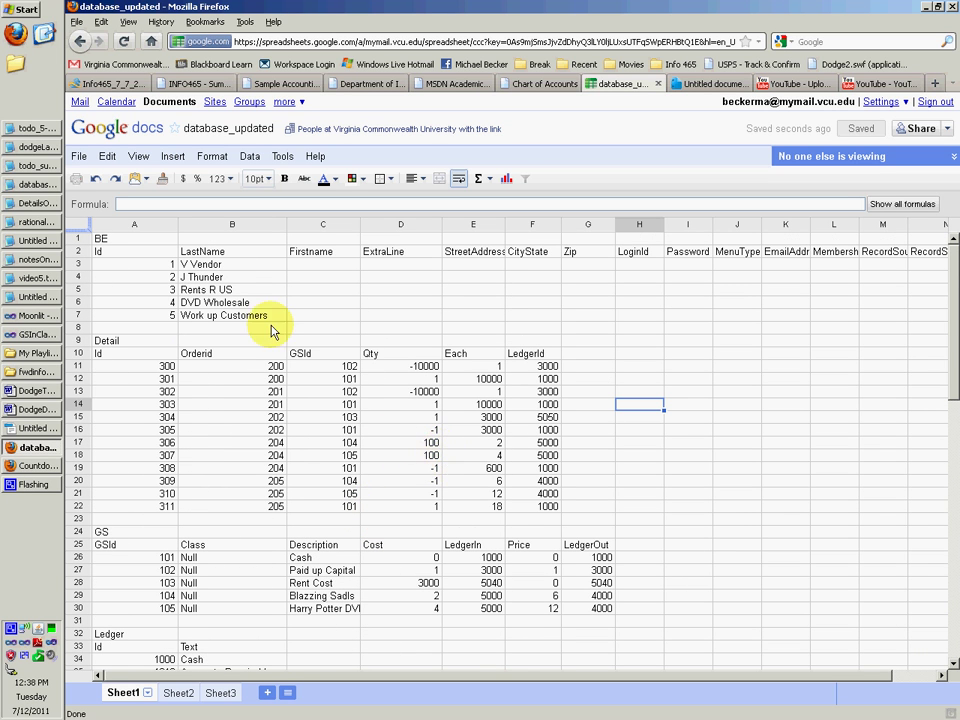
- Verify line 300 posts -10000 to ledger 3000 (Owner's Equity) and line 301 to 1000 (Cash)
{"action": "double_click", "coordinate": [548, 367]}
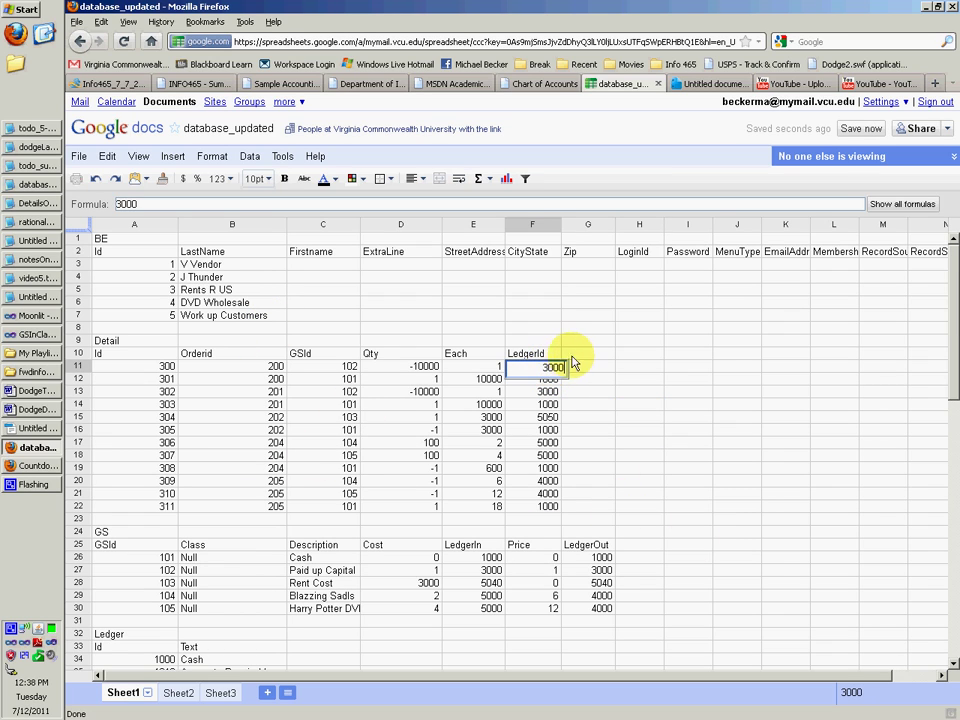
{"action": "left_click", "coordinate": [575, 363]}
{"action": "left_click_drag", "start_coordinate": [948, 303], "coordinate": [948, 418]}
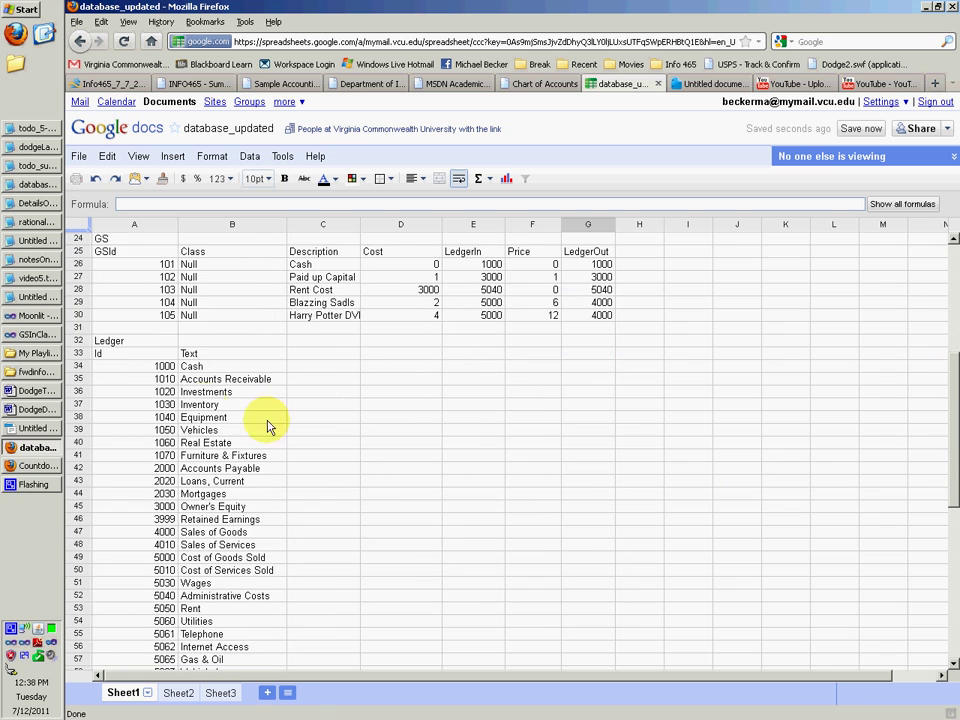
{"action": "scroll", "coordinate": [189, 420], "scroll_direction": "down", "scroll_amount": 3}
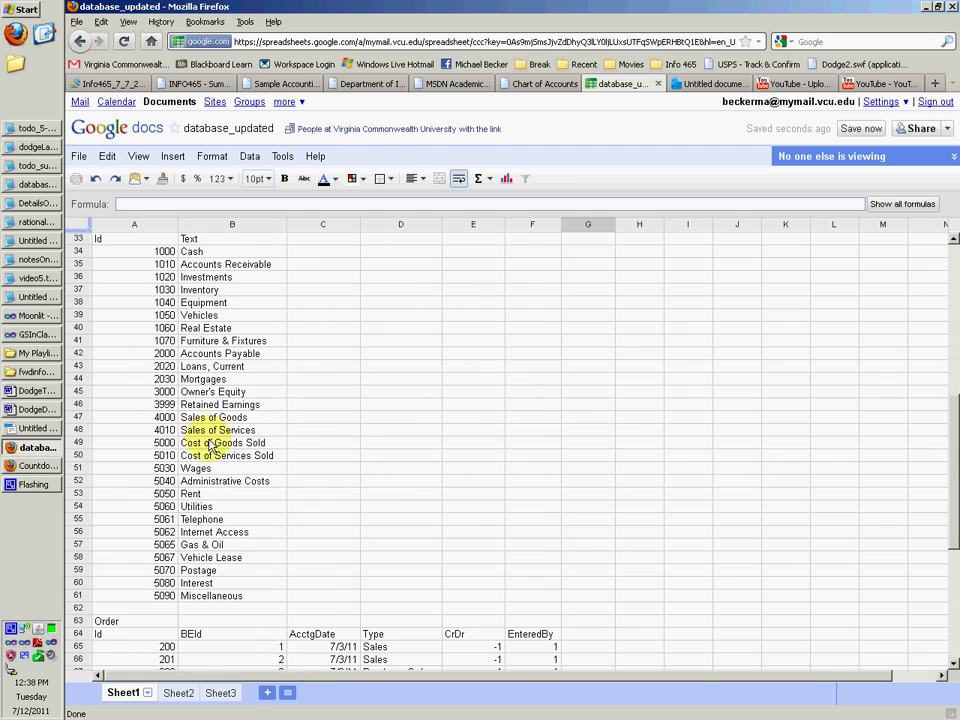
{"action": "left_click", "coordinate": [197, 395]}
{"action": "scroll", "coordinate": [268, 375], "scroll_direction": "up", "scroll_amount": 10}
{"action": "left_click", "coordinate": [548, 341]}
{"action": "left_click", "coordinate": [417, 342]}
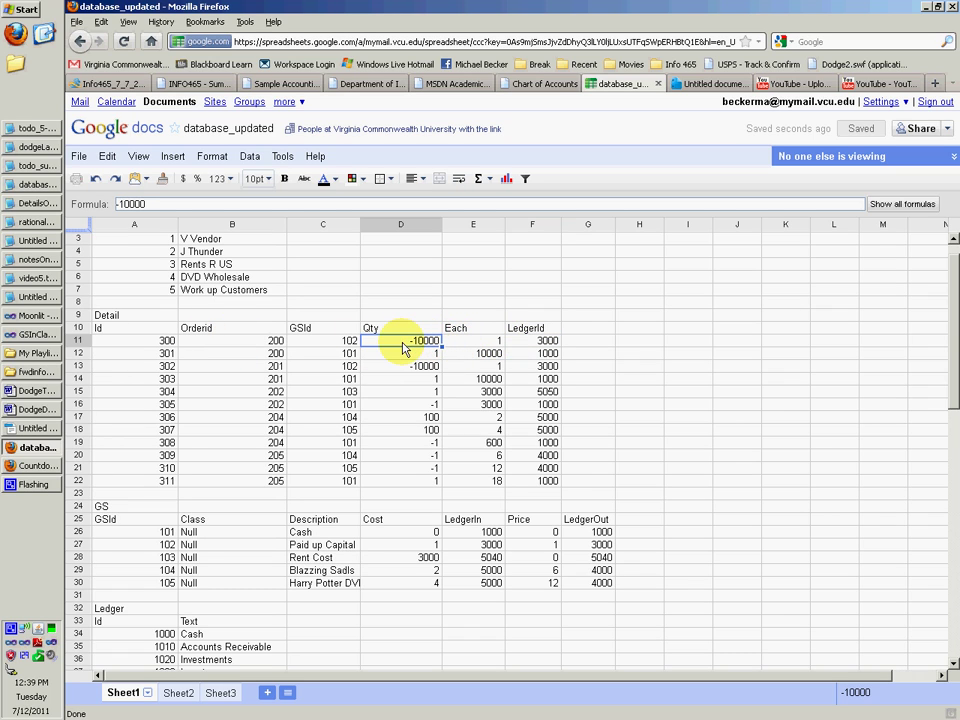
{"action": "left_click", "coordinate": [555, 342]}
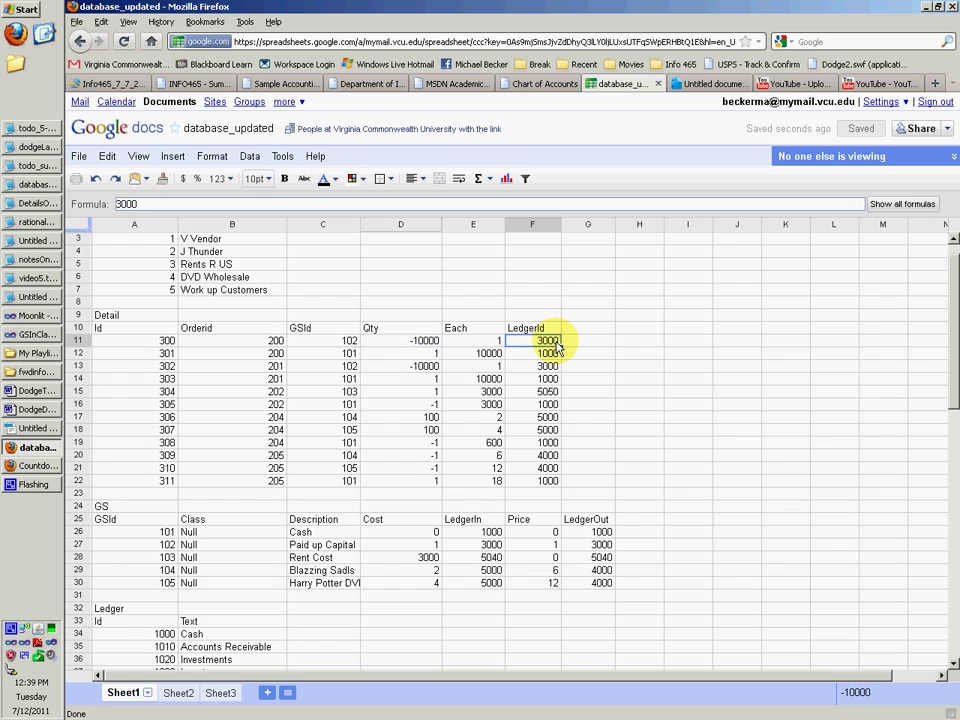
{"action": "left_click", "coordinate": [550, 356]}
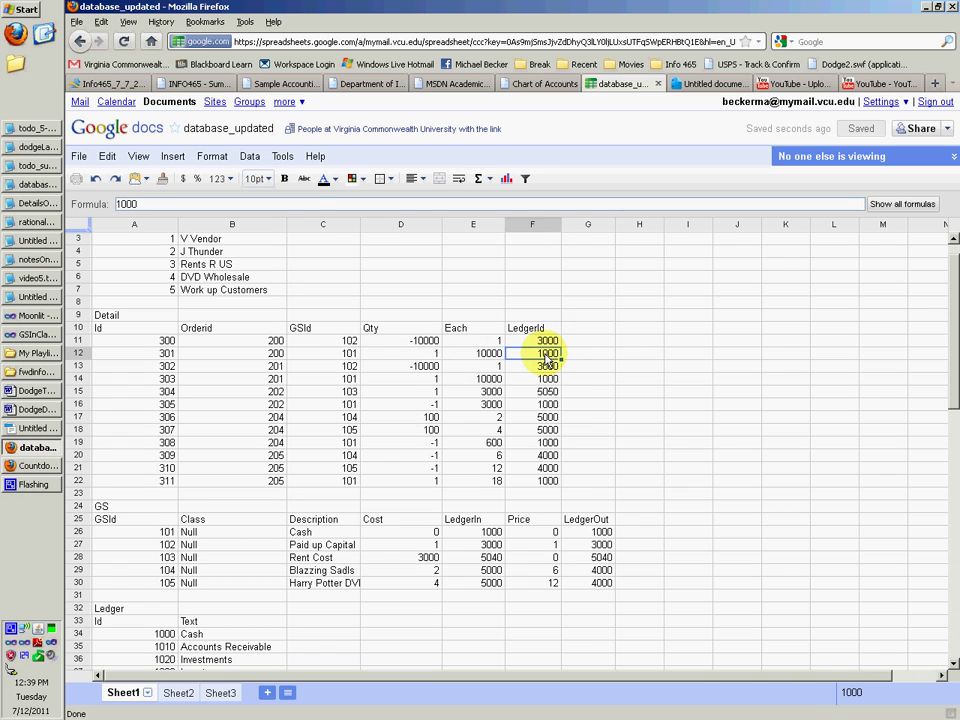
- Widen column C so descriptions like Blazzing Sadls and Harry Potter DVD show in full
{"action": "scroll", "coordinate": [242, 413], "scroll_direction": "up", "scroll_amount": 1}
{"action": "scroll", "coordinate": [240, 416], "scroll_direction": "down", "scroll_amount": 1}
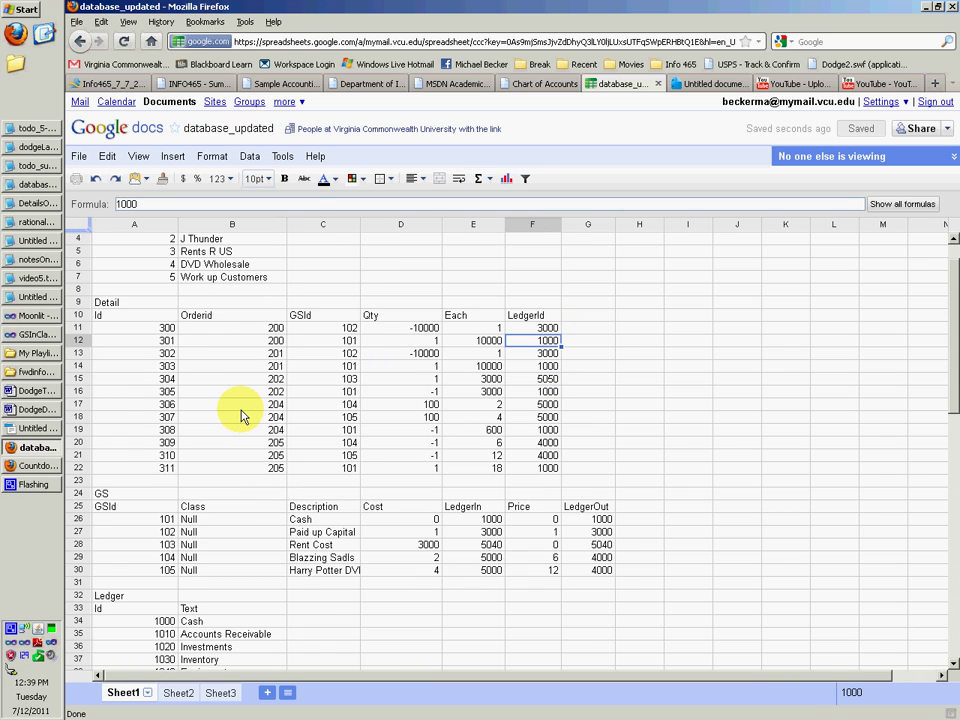
{"action": "left_click", "coordinate": [322, 558]}
{"action": "scroll", "coordinate": [322, 558], "scroll_direction": "down", "scroll_amount": 1}
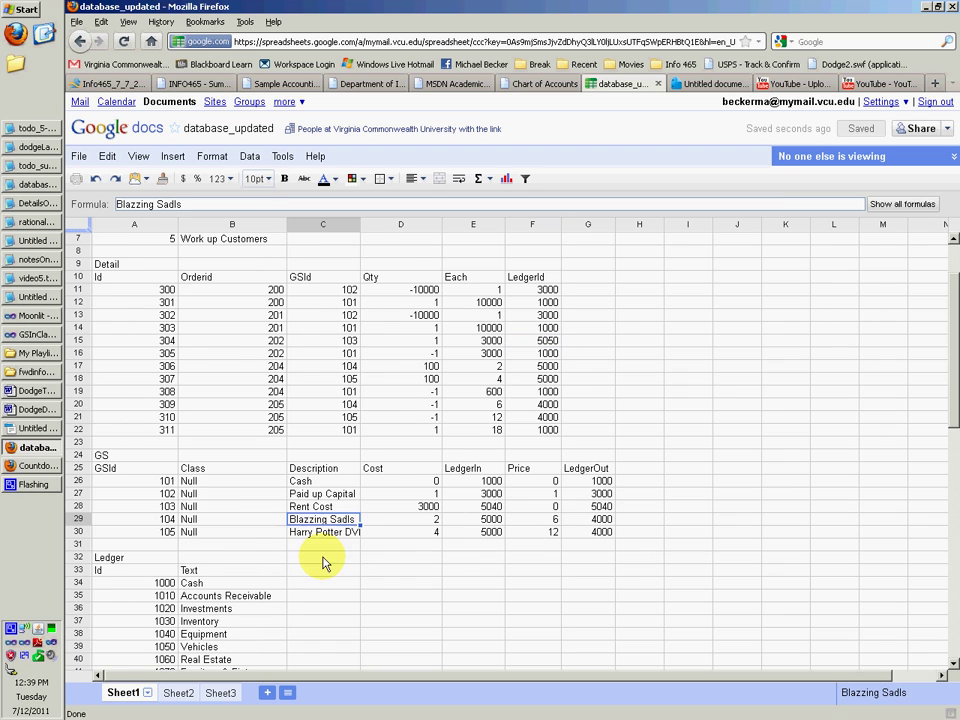
{"action": "left_click", "coordinate": [325, 538]}
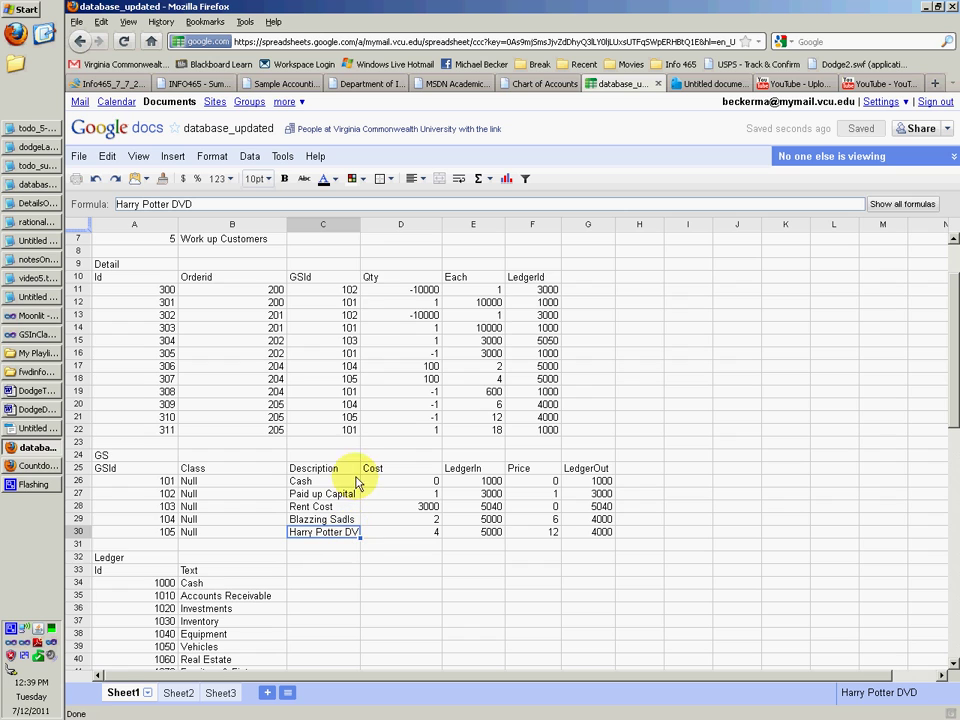
{"action": "left_click_drag", "start_coordinate": [360, 228], "coordinate": [374, 225]}
{"action": "left_click", "coordinate": [352, 521]}
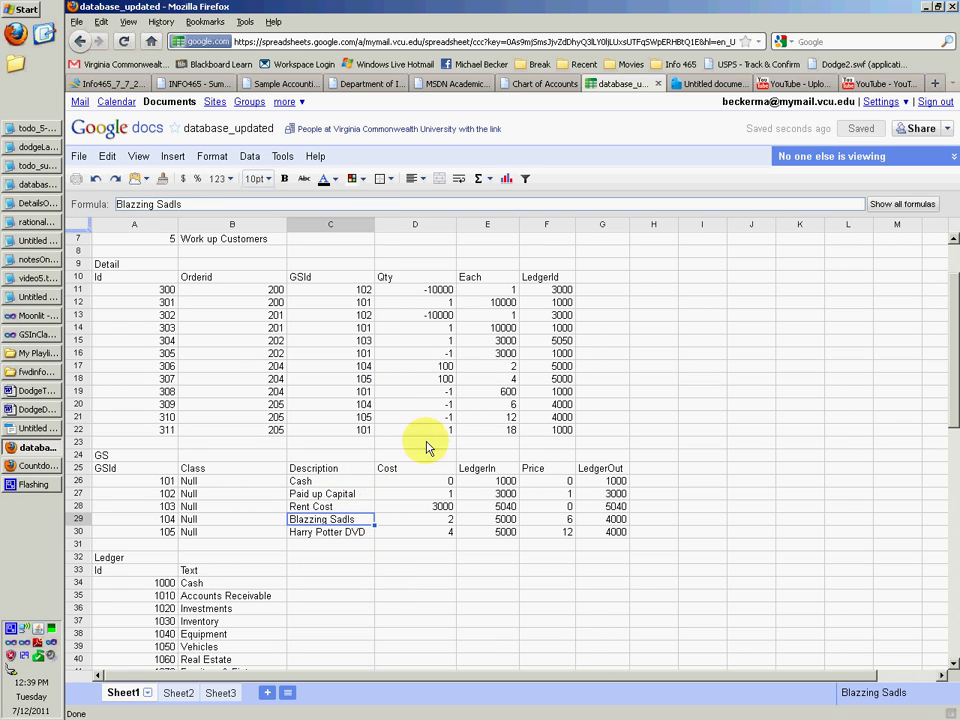
- Check the Rent Cost item in the GS table and scroll through to the Trial Balance
{"action": "scroll", "coordinate": [340, 497], "scroll_direction": "down", "scroll_amount": 3}
{"action": "scroll", "coordinate": [316, 497], "scroll_direction": "down", "scroll_amount": 2}
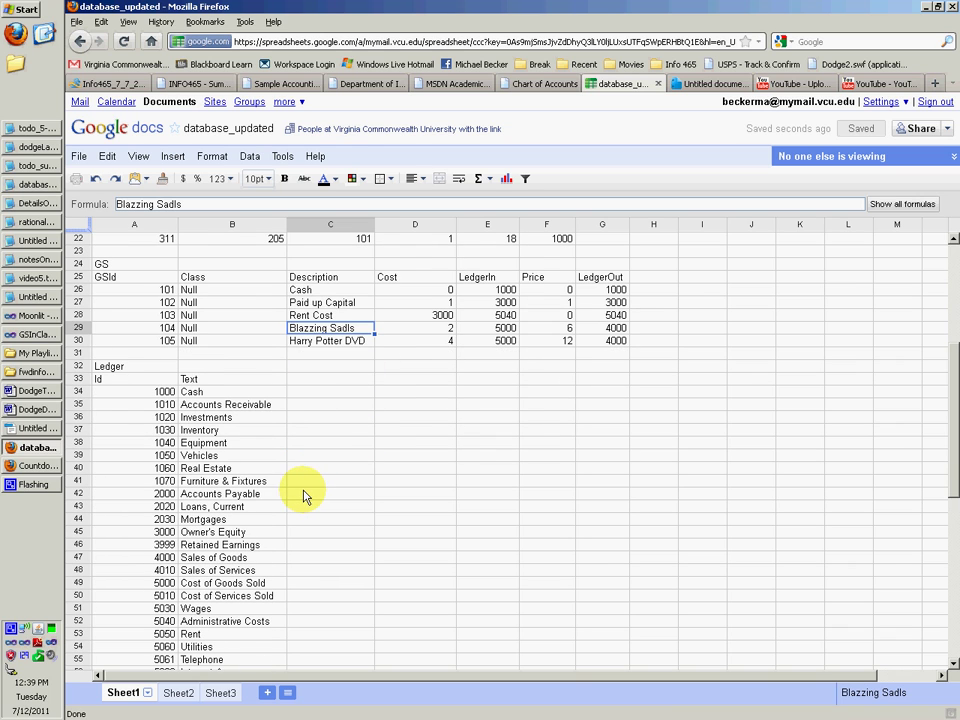
{"action": "left_click", "coordinate": [343, 316]}
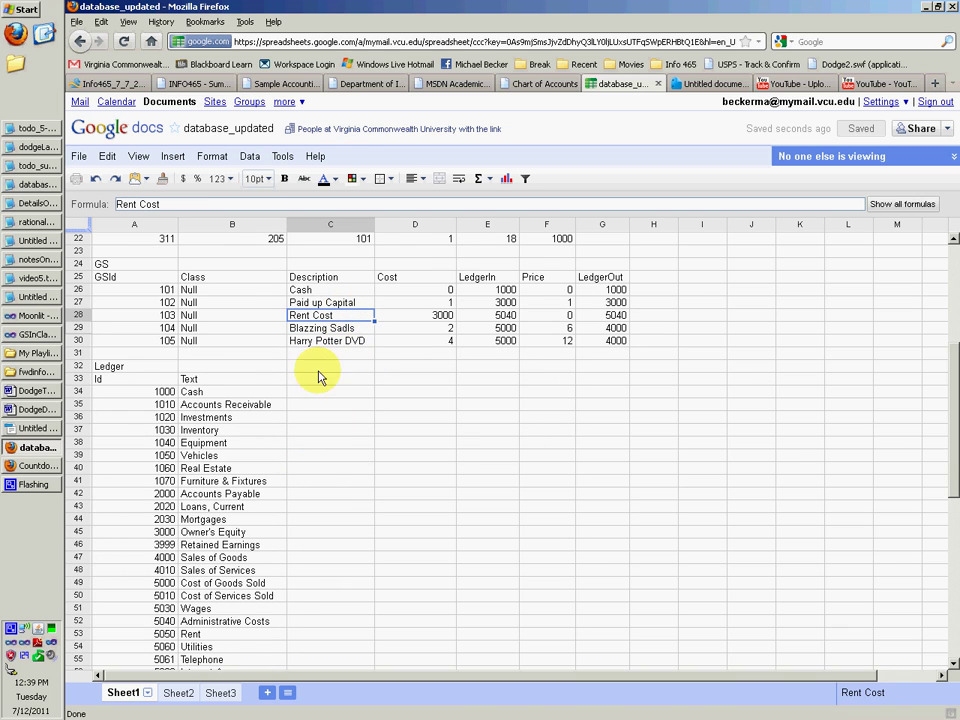
{"action": "scroll", "coordinate": [360, 570], "scroll_direction": "up", "scroll_amount": 5}
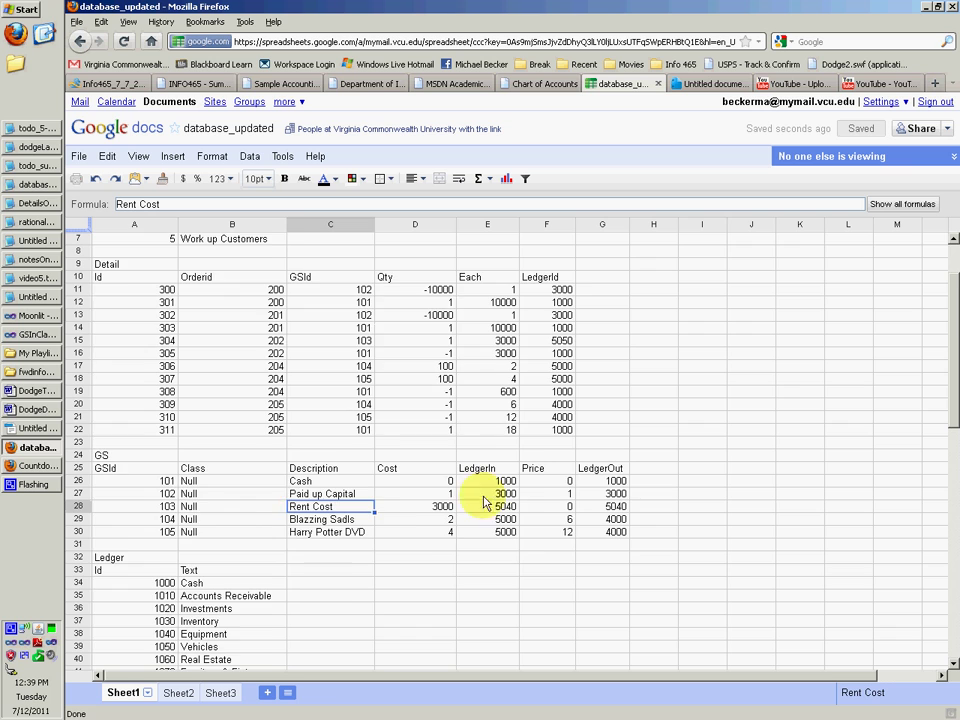
{"action": "scroll", "coordinate": [321, 381], "scroll_direction": "up", "scroll_amount": 2}
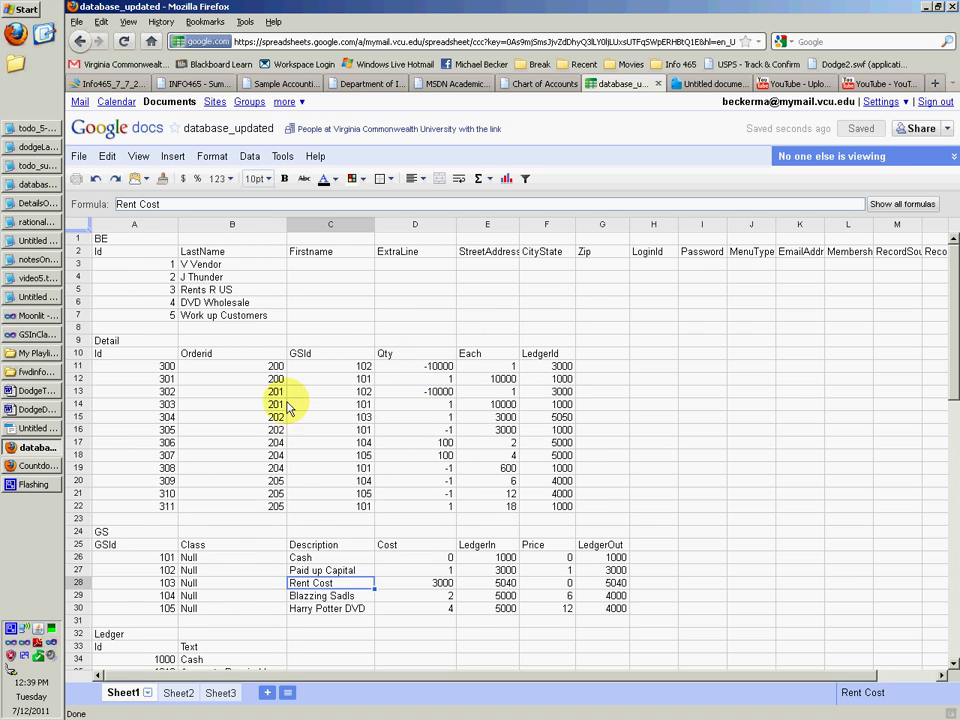
{"action": "scroll", "coordinate": [310, 430], "scroll_direction": "down", "scroll_amount": 17}
{"action": "scroll", "coordinate": [245, 517], "scroll_direction": "down", "scroll_amount": 2}
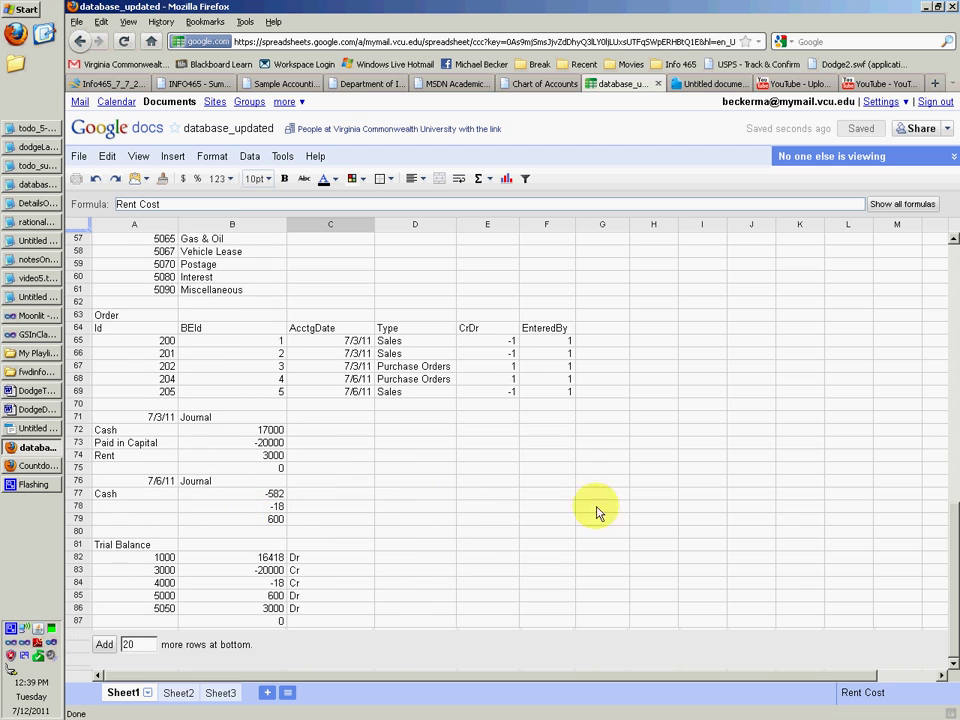
{"action": "left_click_drag", "start_coordinate": [952, 570], "coordinate": [952, 282]}
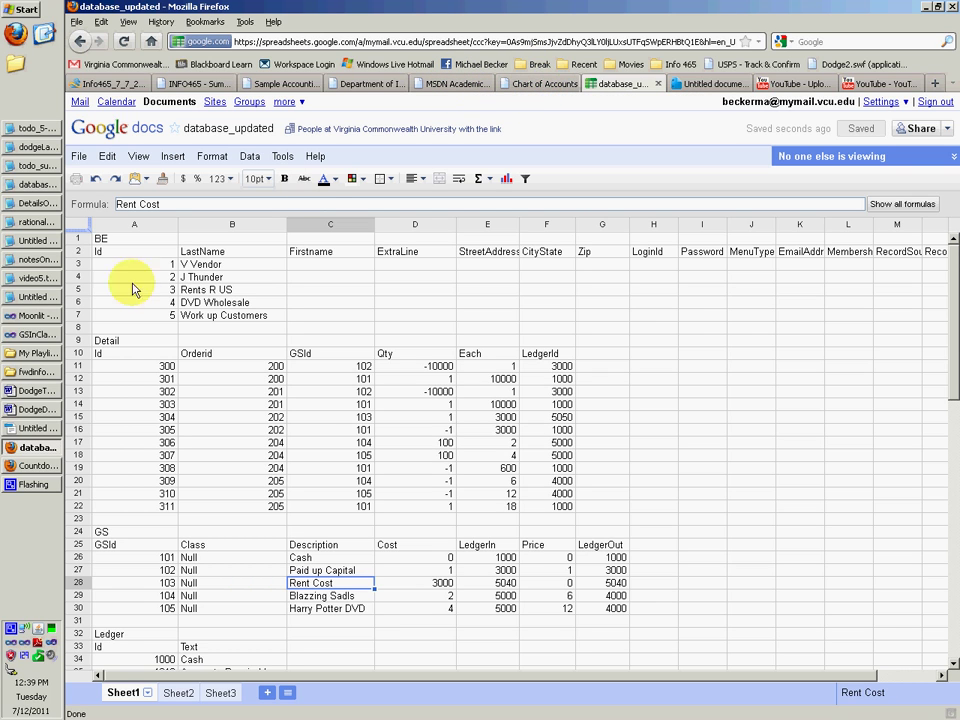
{"action": "left_click", "coordinate": [29, 284]}
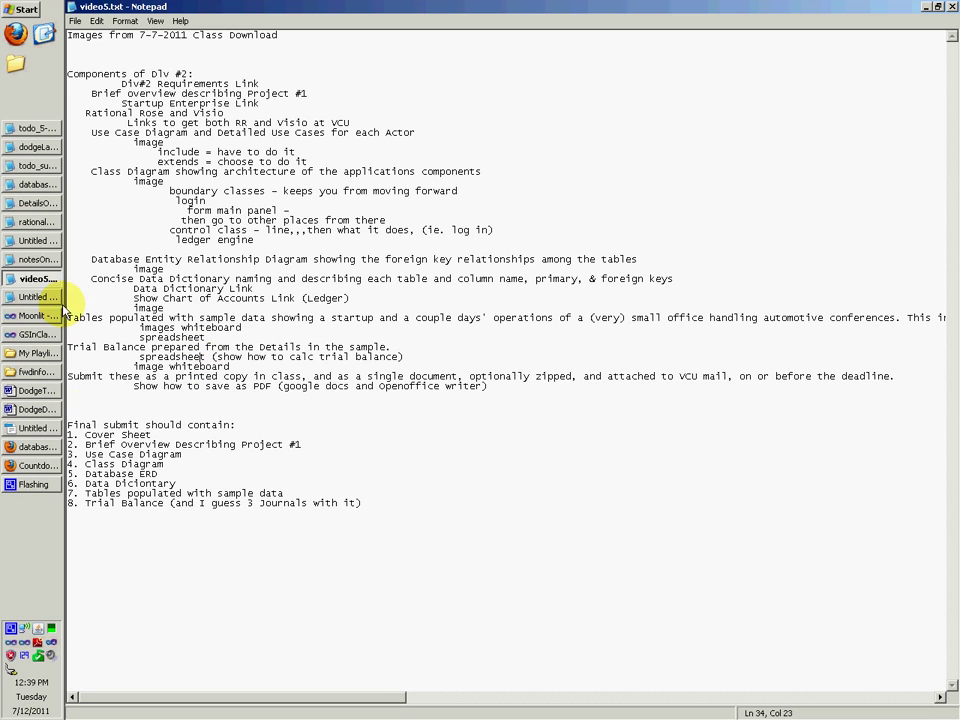
{"action": "left_click_drag", "start_coordinate": [403, 357], "coordinate": [213, 358]}
{"action": "left_click", "coordinate": [217, 366]}
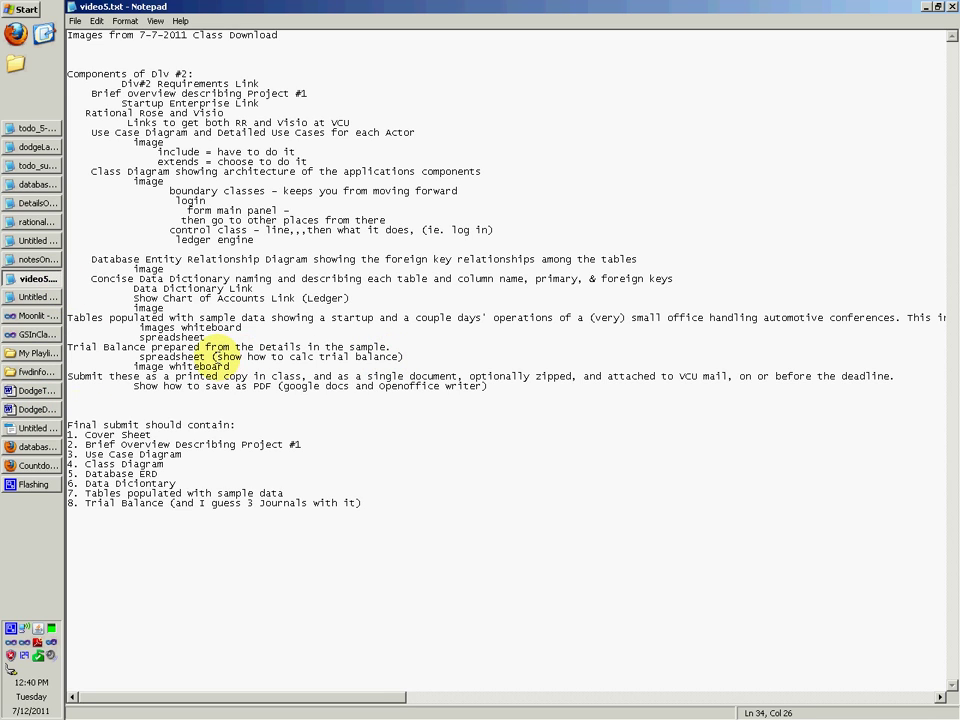
- Return to database_updated and check the trial balance, including account 5000's 600 balance
{"action": "left_click", "coordinate": [35, 447]}
{"action": "scroll", "coordinate": [392, 467], "scroll_direction": "down", "scroll_amount": 4}
{"action": "left_click", "coordinate": [354, 542]}
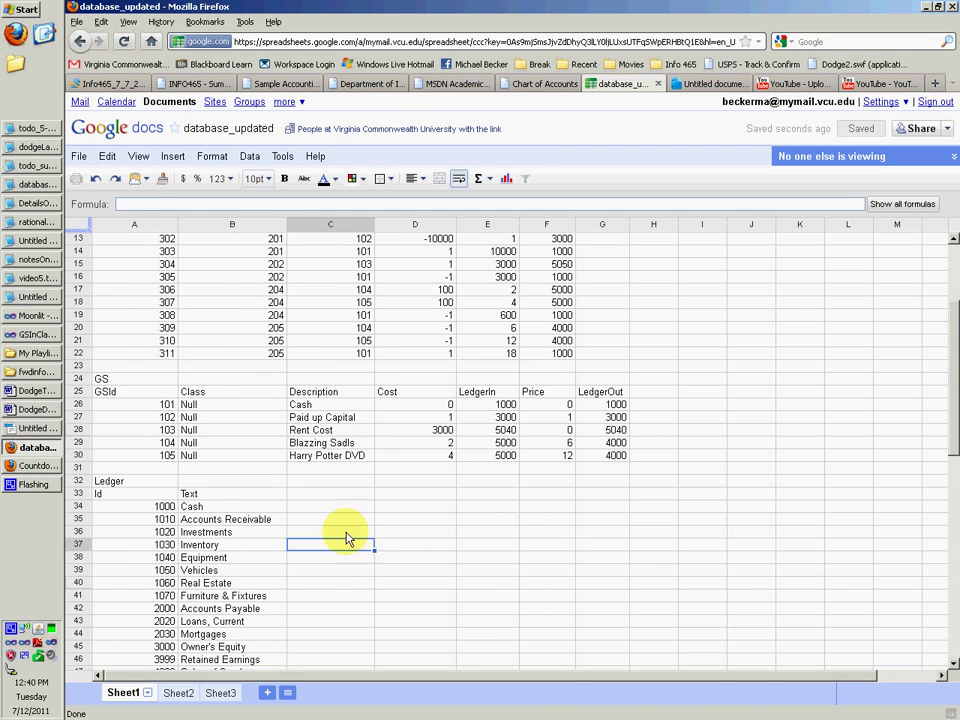
{"action": "scroll", "coordinate": [348, 490], "scroll_direction": "down", "scroll_amount": 1}
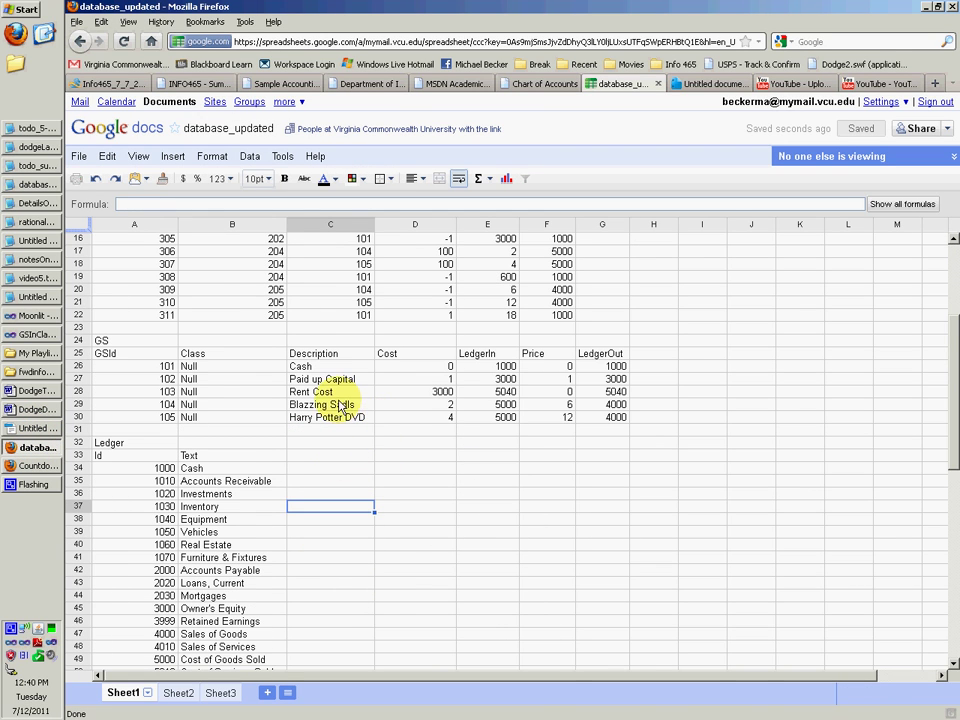
{"action": "scroll", "coordinate": [321, 279], "scroll_direction": "down", "scroll_amount": 14}
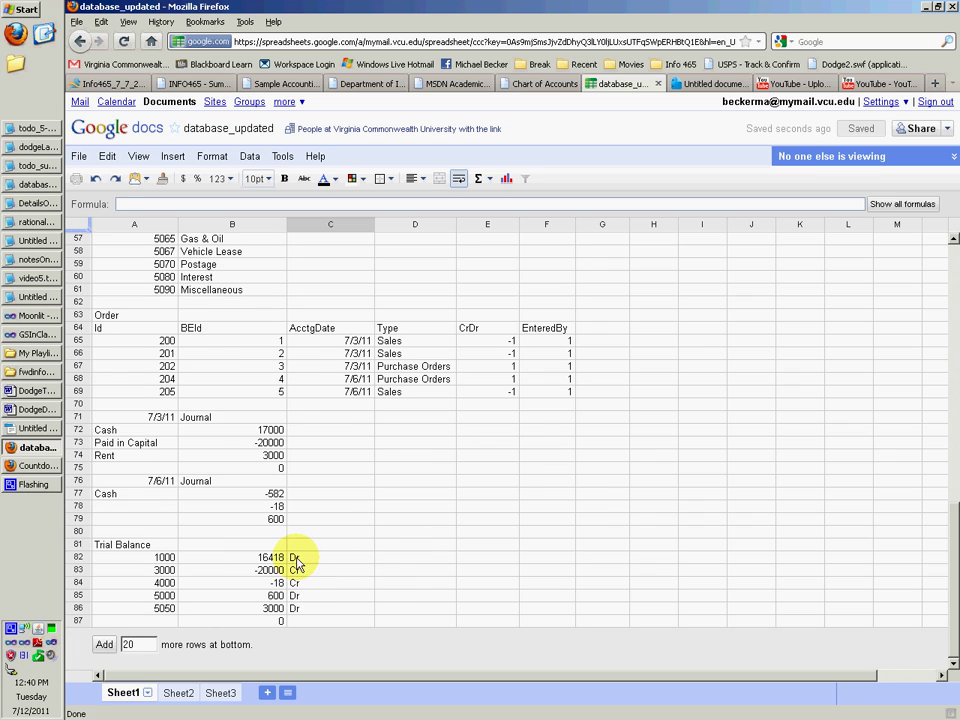
{"action": "left_click_drag", "start_coordinate": [296, 563], "coordinate": [300, 617]}
{"action": "left_click", "coordinate": [280, 594]}
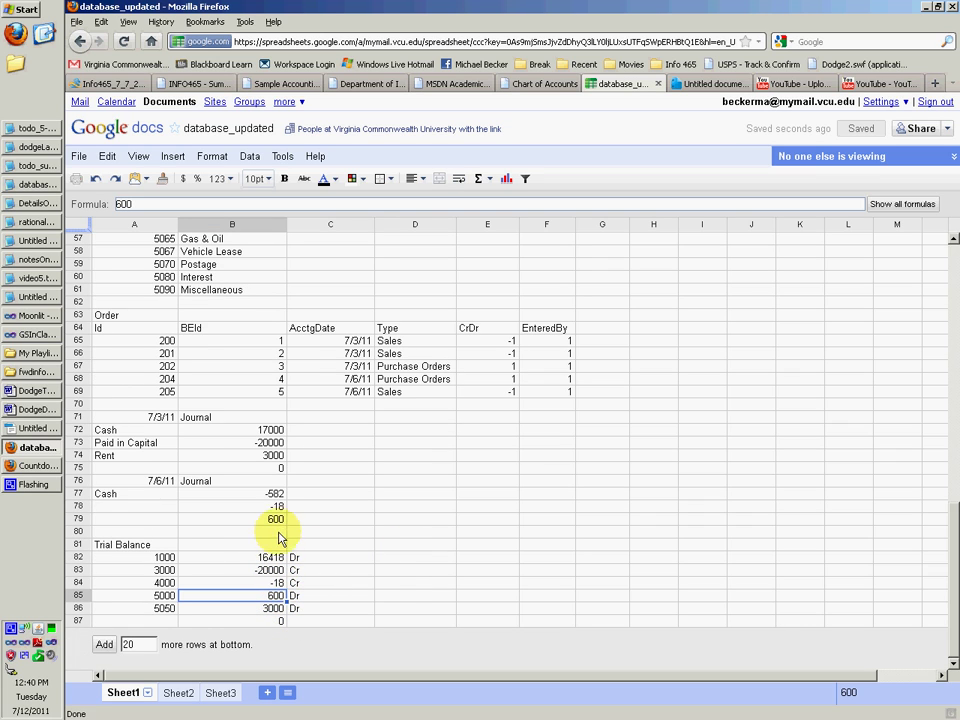
- Review the 7/3/11 journal's 17000 Cash and 3000 Rent lines, then open the fwdinfo465 folder
{"action": "left_click_drag", "start_coordinate": [278, 520], "coordinate": [43, 418]}
{"action": "left_click", "coordinate": [135, 417]}
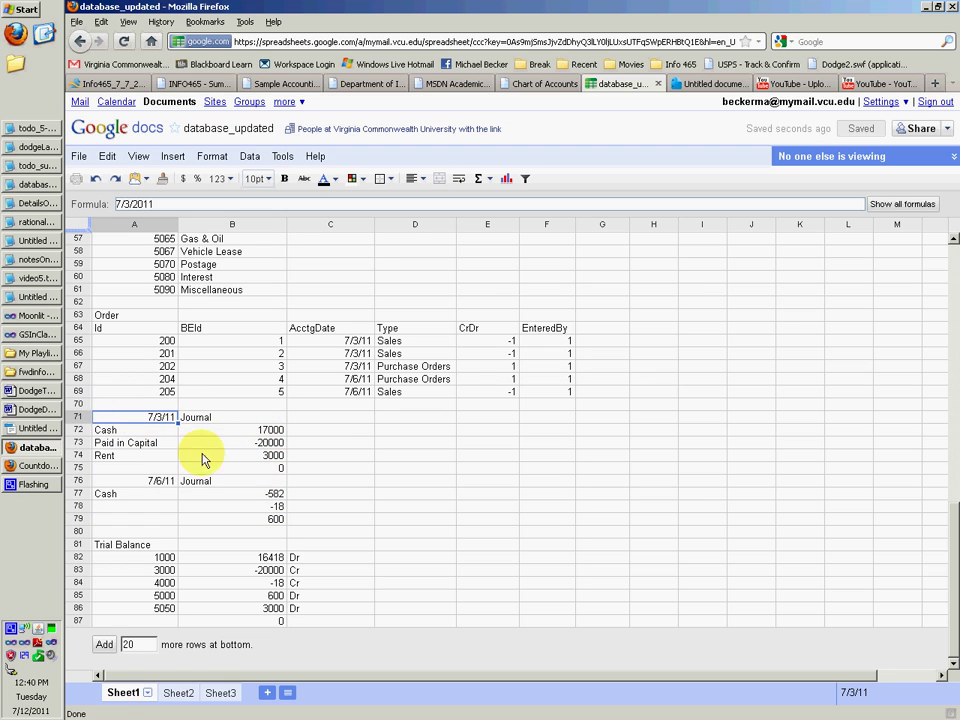
{"action": "left_click", "coordinate": [118, 433]}
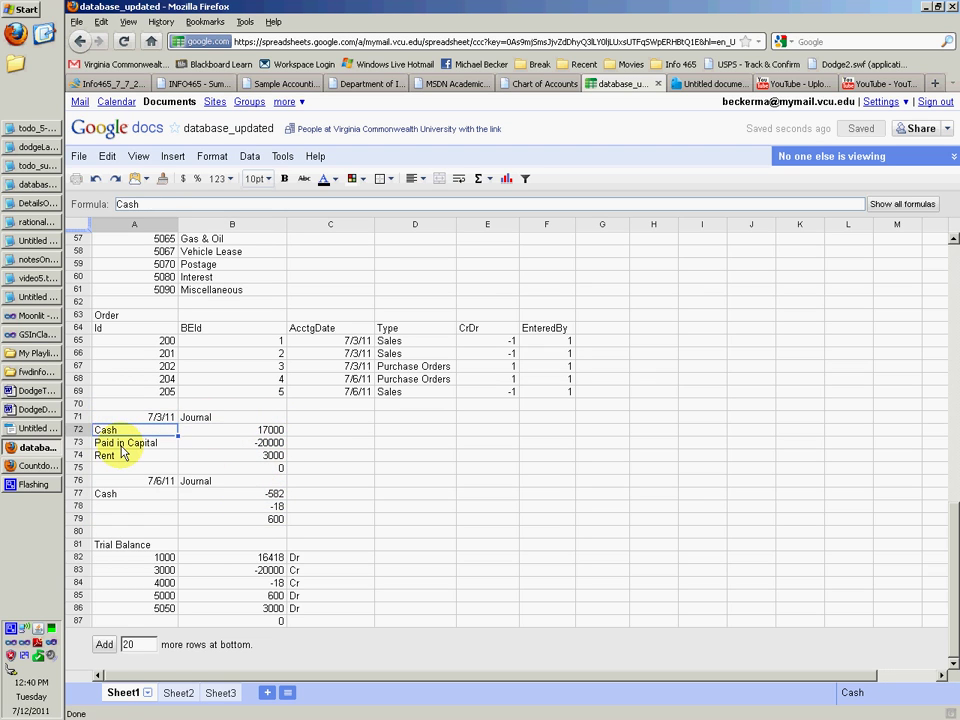
{"action": "left_click", "coordinate": [121, 458]}
{"action": "left_click", "coordinate": [272, 455]}
{"action": "left_click", "coordinate": [270, 431]}
{"action": "scroll", "coordinate": [507, 533], "scroll_direction": "up", "scroll_amount": 4}
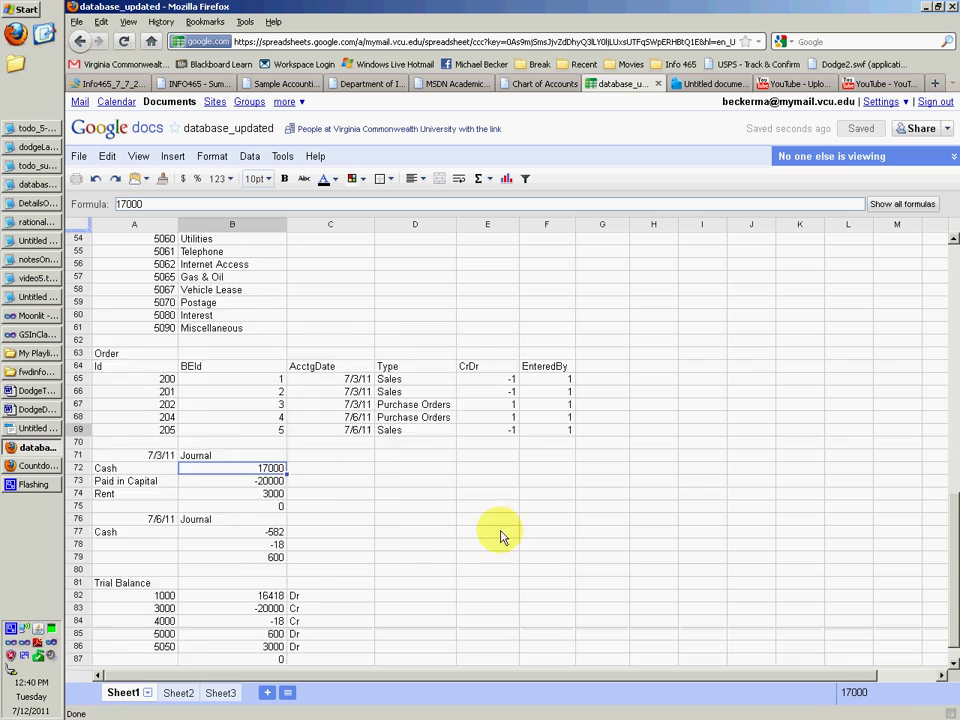
{"action": "scroll", "coordinate": [507, 533], "scroll_direction": "up", "scroll_amount": 10}
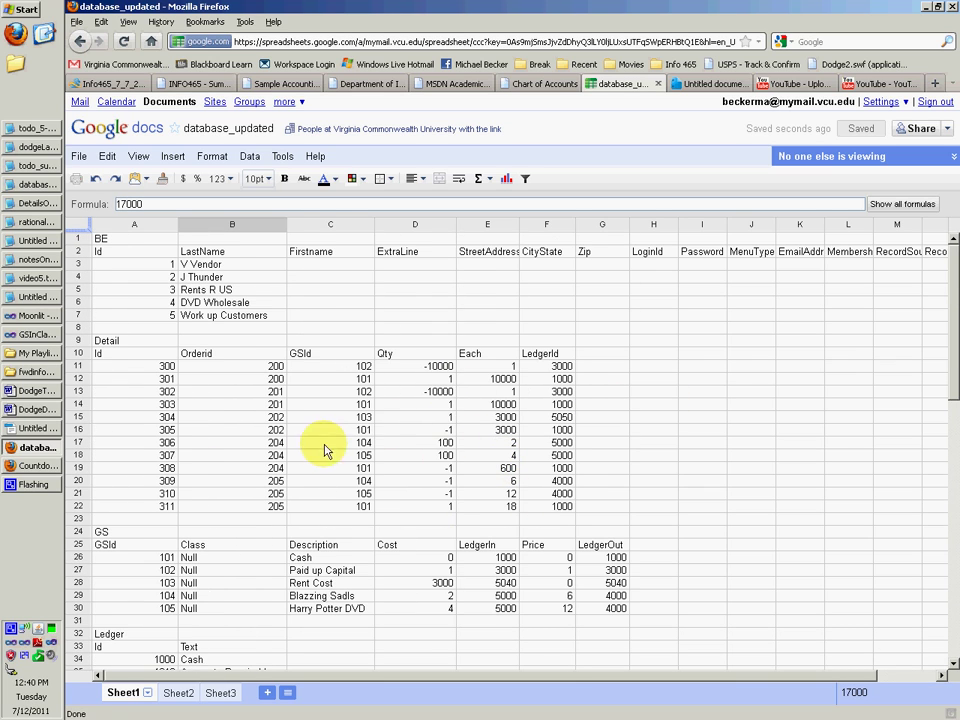
{"action": "scroll", "coordinate": [103, 531], "scroll_direction": "down", "scroll_amount": 13}
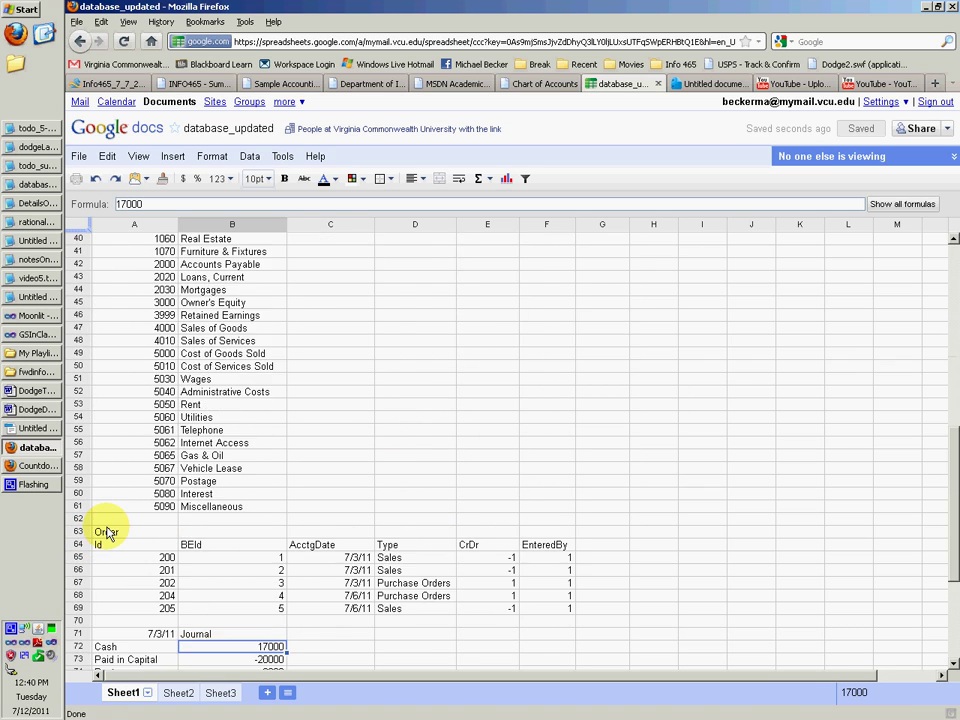
{"action": "scroll", "coordinate": [110, 530], "scroll_direction": "down", "scroll_amount": 6}
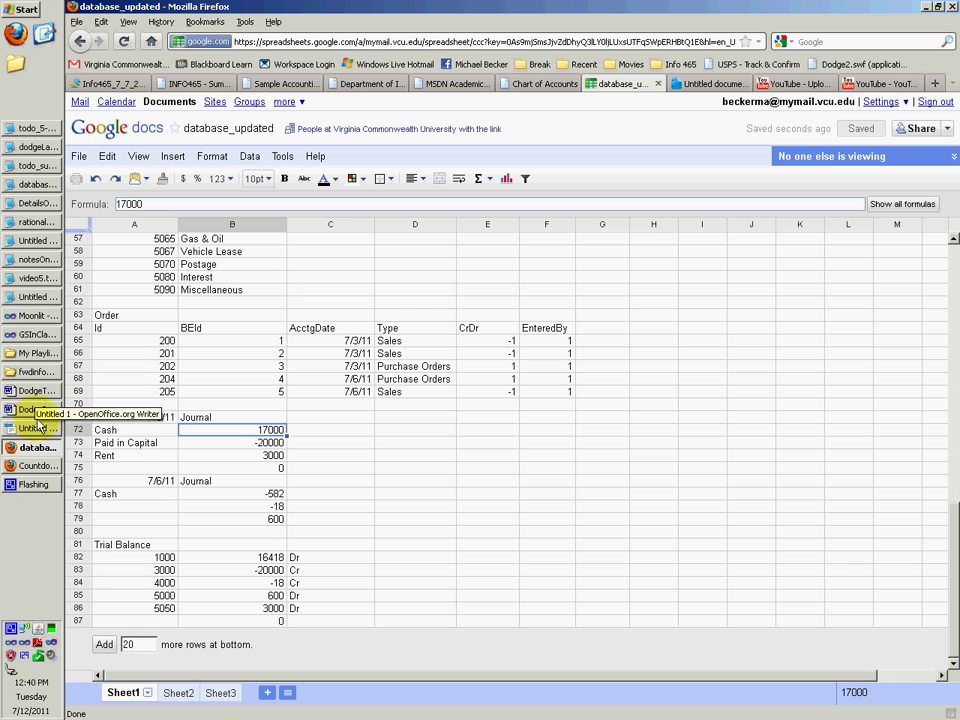
{"action": "left_click", "coordinate": [48, 280]}
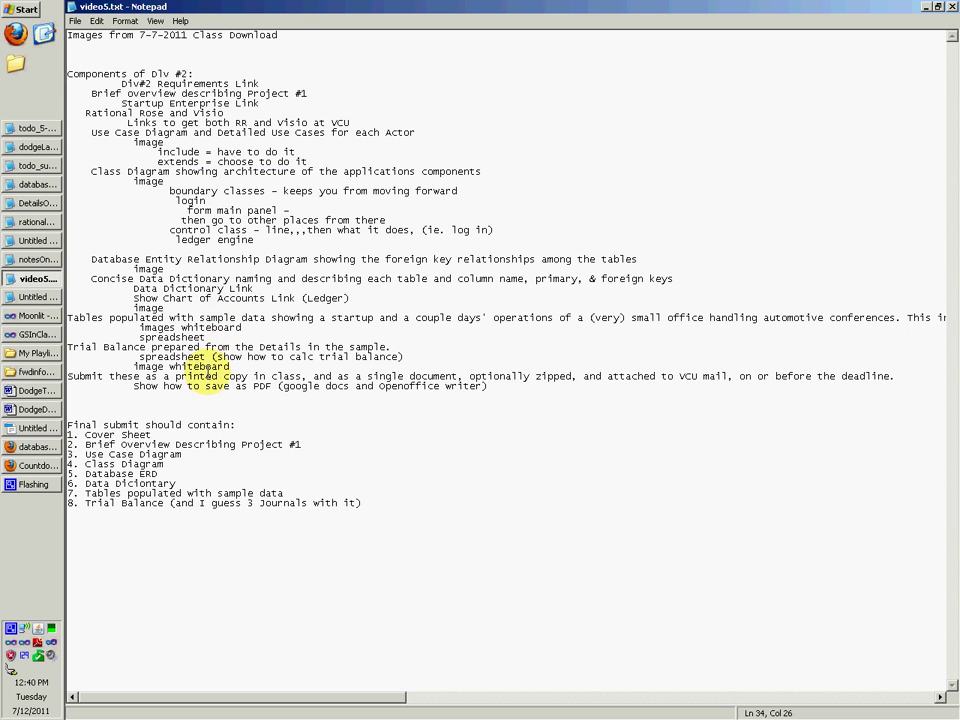
{"action": "left_click", "coordinate": [37, 372]}
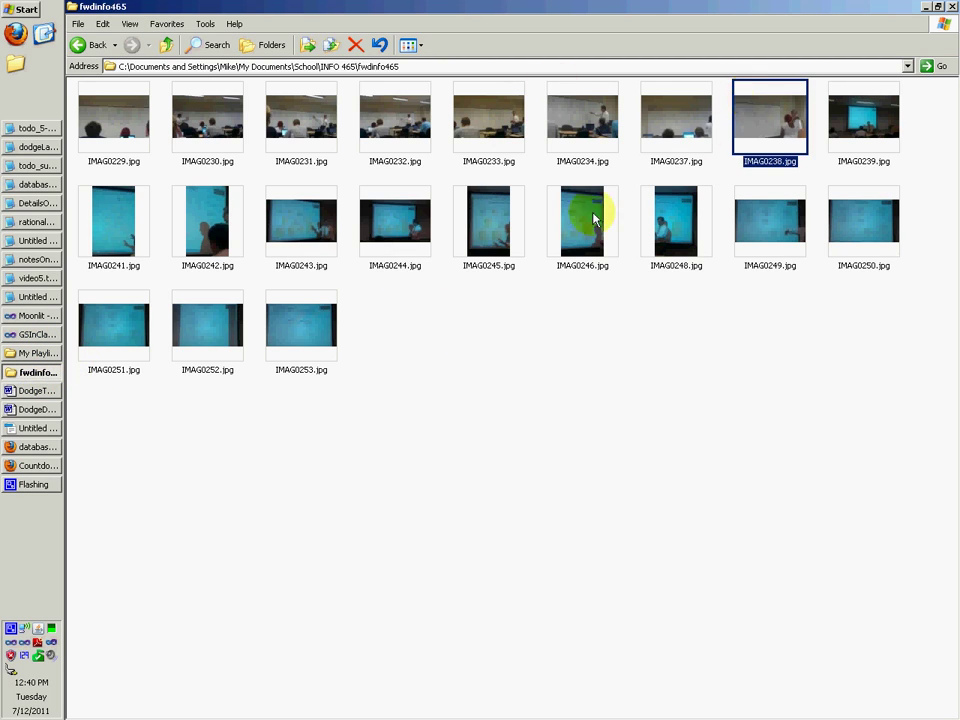
- View the IMAG0238.jpg whiteboard photo, then return to the video5.txt notes
{"action": "double_click", "coordinate": [748, 104]}
{"action": "scroll", "coordinate": [443, 360], "scroll_direction": "up", "scroll_amount": 3}
{"action": "scroll", "coordinate": [493, 429], "scroll_direction": "down", "scroll_amount": 4}
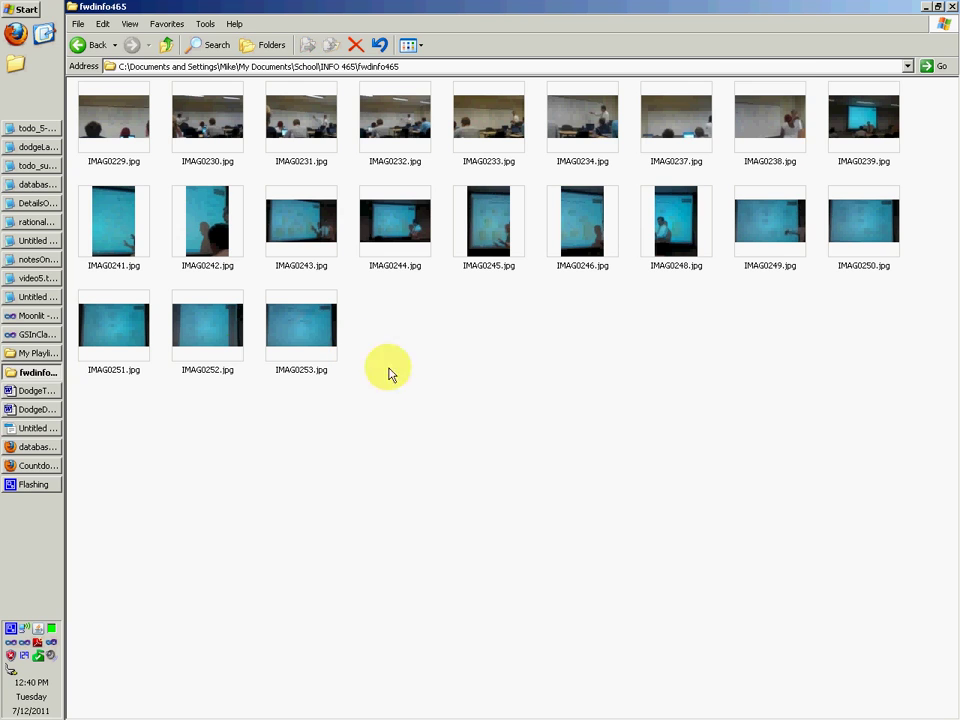
{"action": "left_click", "coordinate": [12, 281]}
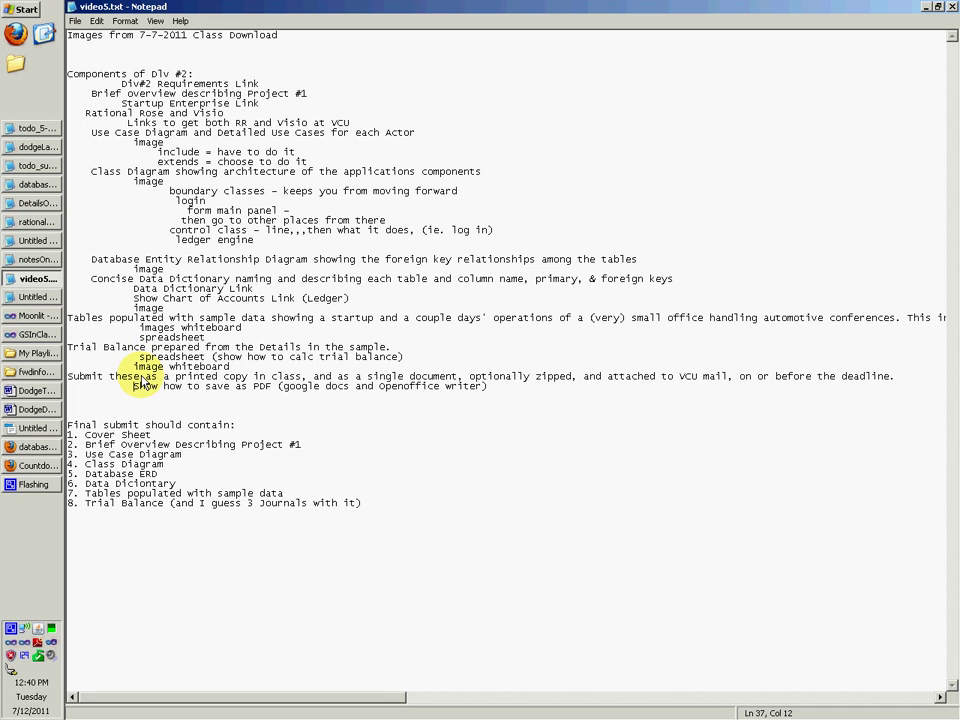
{"action": "left_click_drag", "start_coordinate": [232, 367], "coordinate": [285, 335]}
{"action": "left_click", "coordinate": [285, 330]}
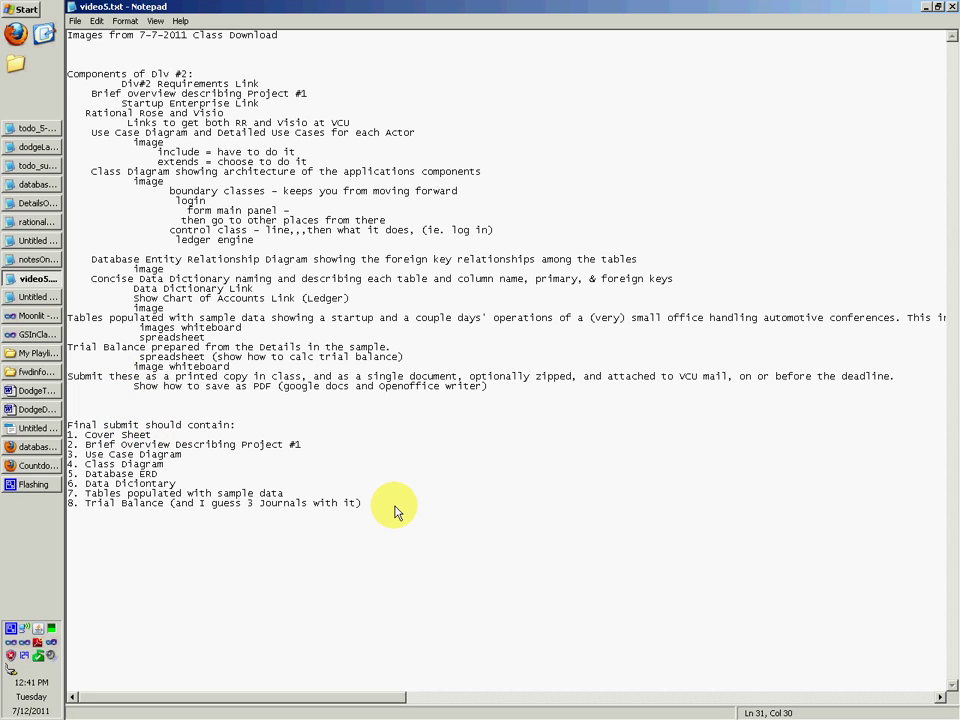
{"action": "left_click_drag", "start_coordinate": [391, 510], "coordinate": [333, 506]}
{"action": "left_click", "coordinate": [333, 506]}
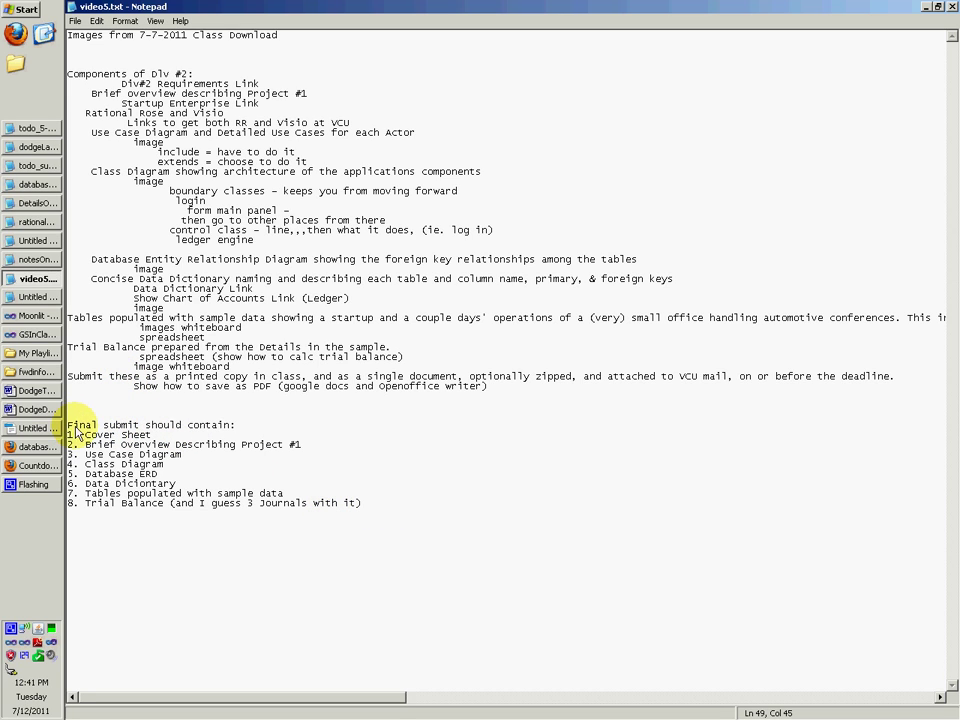
{"action": "left_click_drag", "start_coordinate": [69, 428], "coordinate": [229, 428]}
{"action": "left_click", "coordinate": [253, 428]}
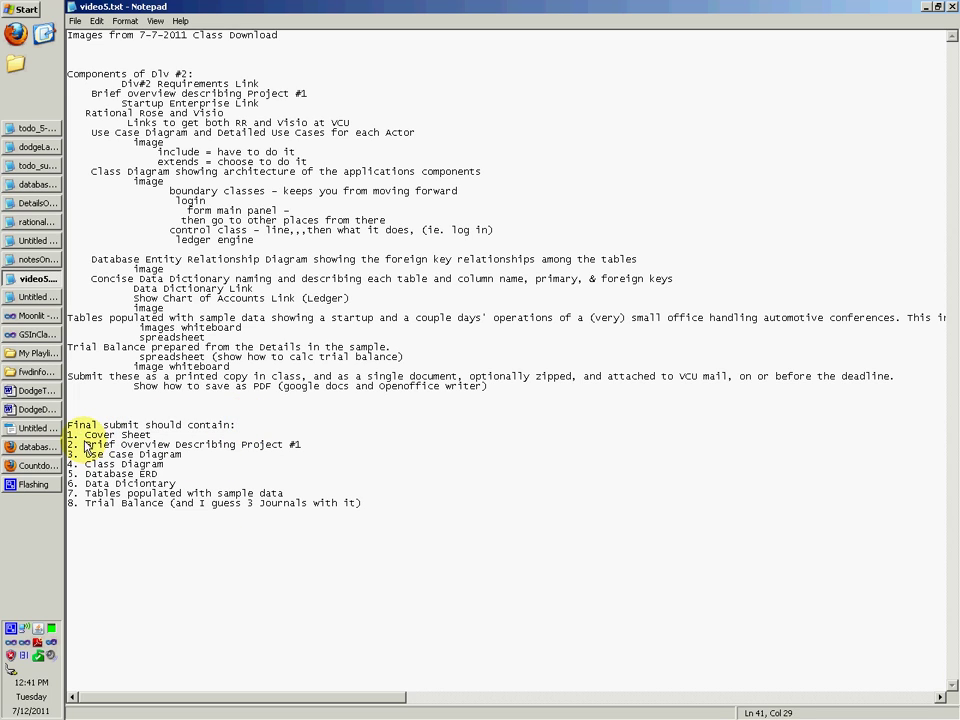
{"action": "left_click_drag", "start_coordinate": [84, 435], "coordinate": [155, 435]}
{"action": "left_click_drag", "start_coordinate": [87, 446], "coordinate": [328, 450]}
{"action": "left_click", "coordinate": [328, 450]}
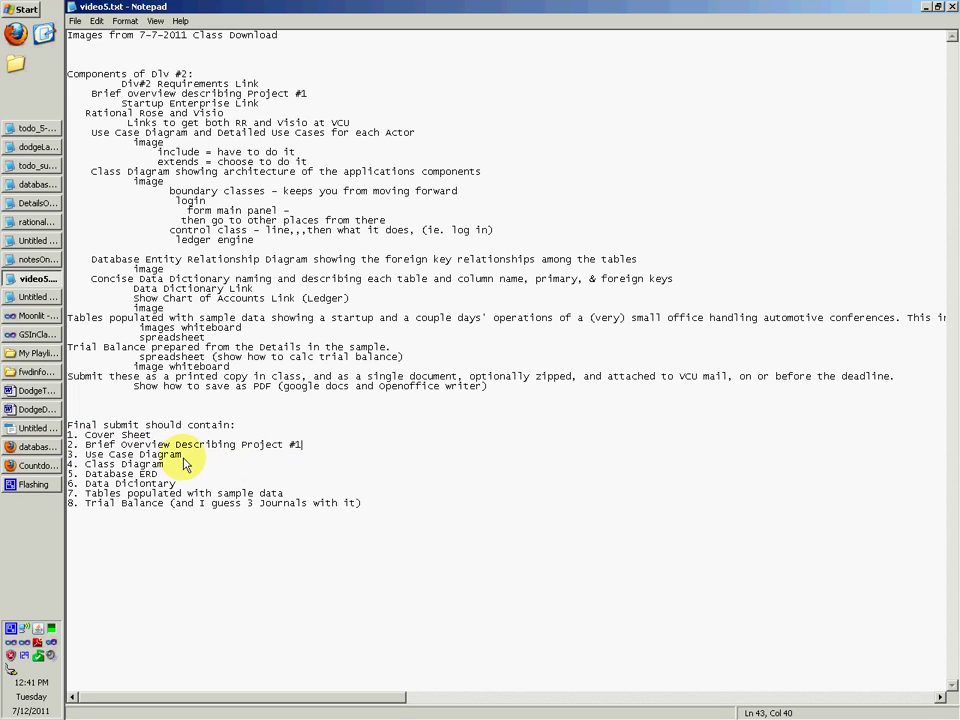
{"action": "left_click_drag", "start_coordinate": [182, 458], "coordinate": [86, 455]}
{"action": "left_click_drag", "start_coordinate": [180, 465], "coordinate": [100, 470]}
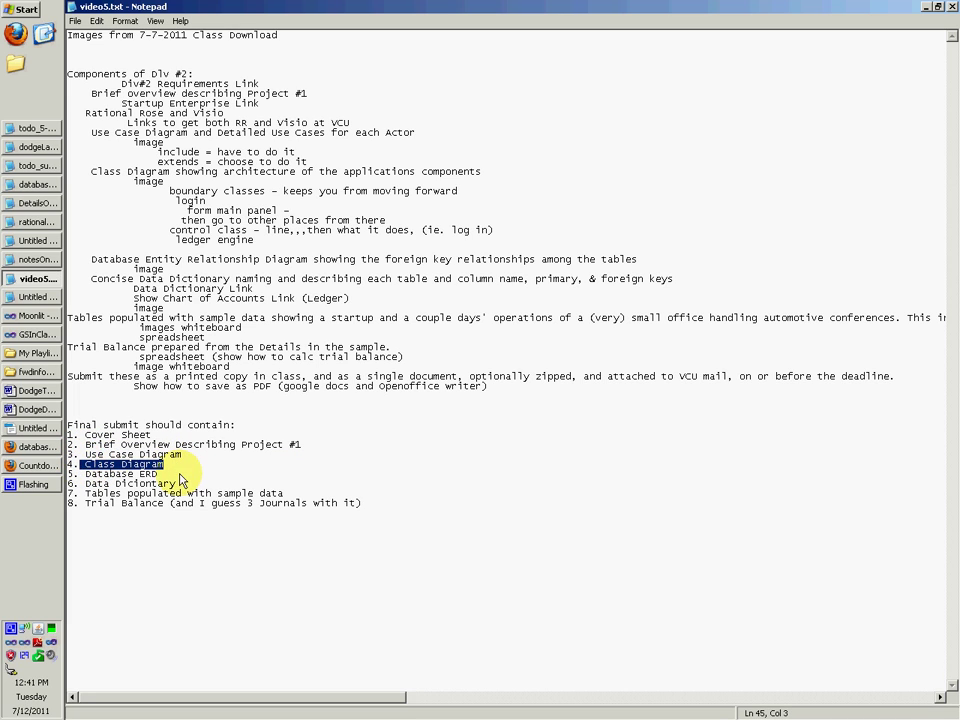
{"action": "left_click_drag", "start_coordinate": [158, 474], "coordinate": [113, 475]}
{"action": "left_click_drag", "start_coordinate": [180, 484], "coordinate": [80, 484]}
{"action": "left_click_drag", "start_coordinate": [286, 497], "coordinate": [85, 497]}
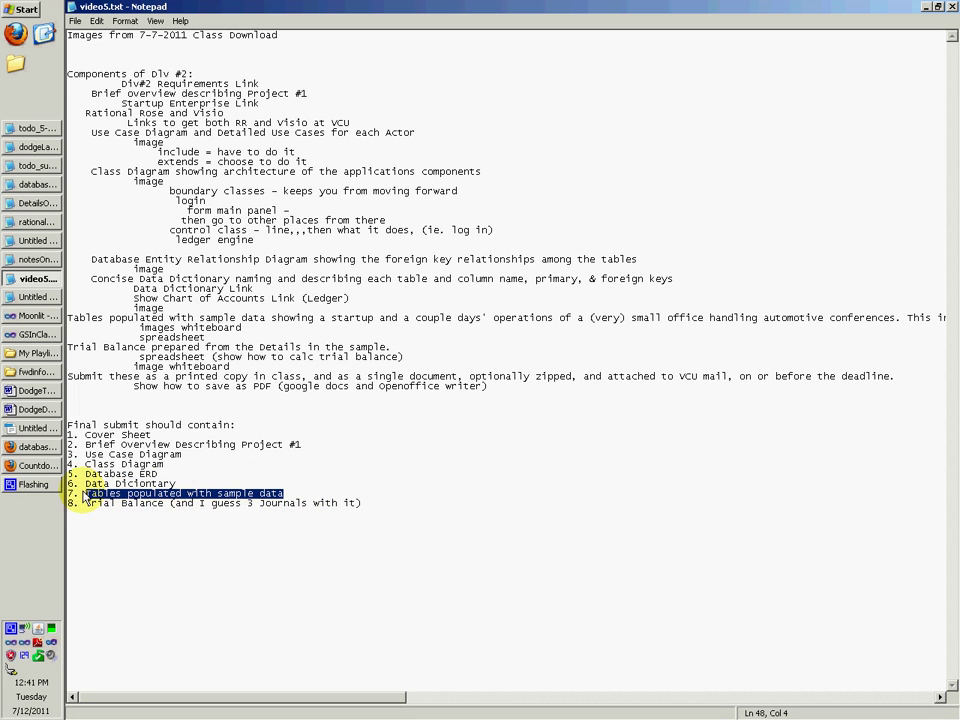
{"action": "left_click", "coordinate": [380, 505]}
{"action": "left_click_drag", "start_coordinate": [221, 515], "coordinate": [96, 507]}
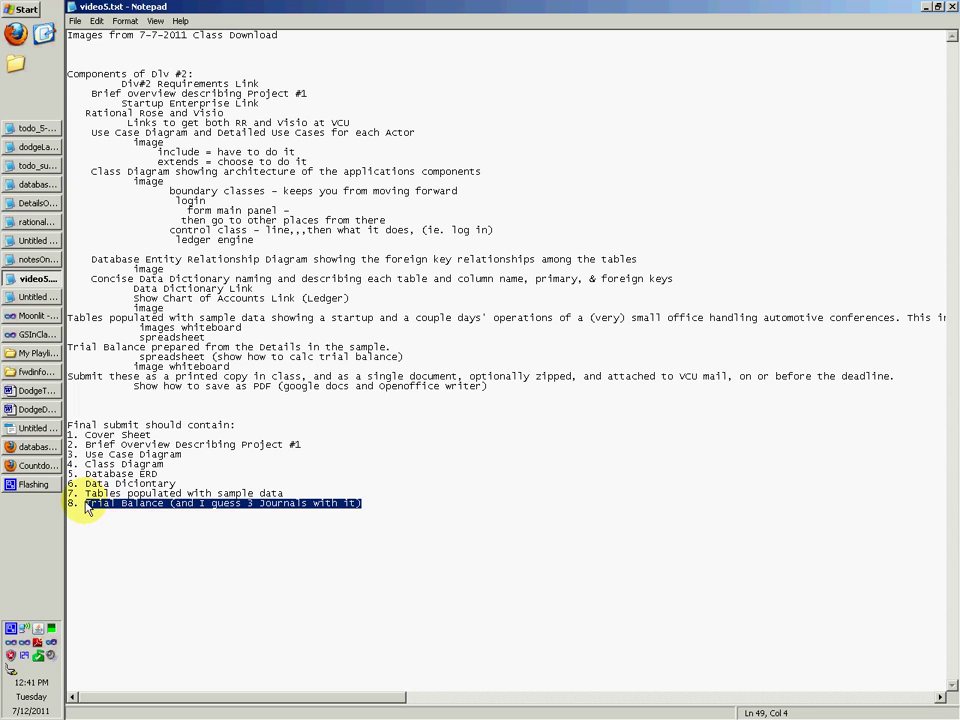
{"action": "left_click", "coordinate": [83, 506]}
{"action": "left_click", "coordinate": [366, 506]}
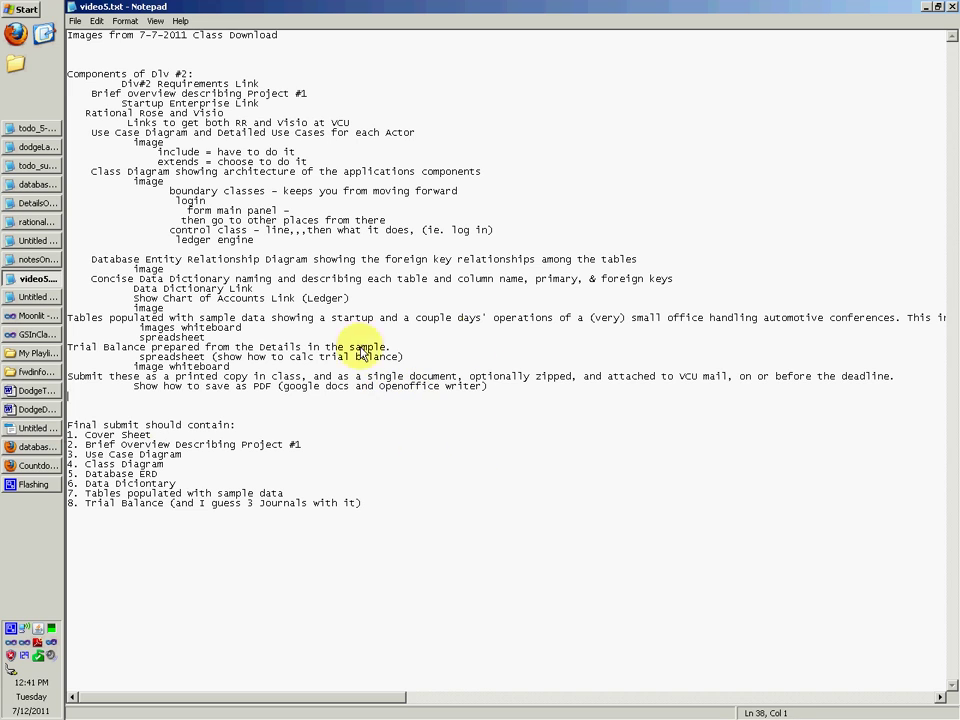
{"action": "left_click", "coordinate": [50, 447]}
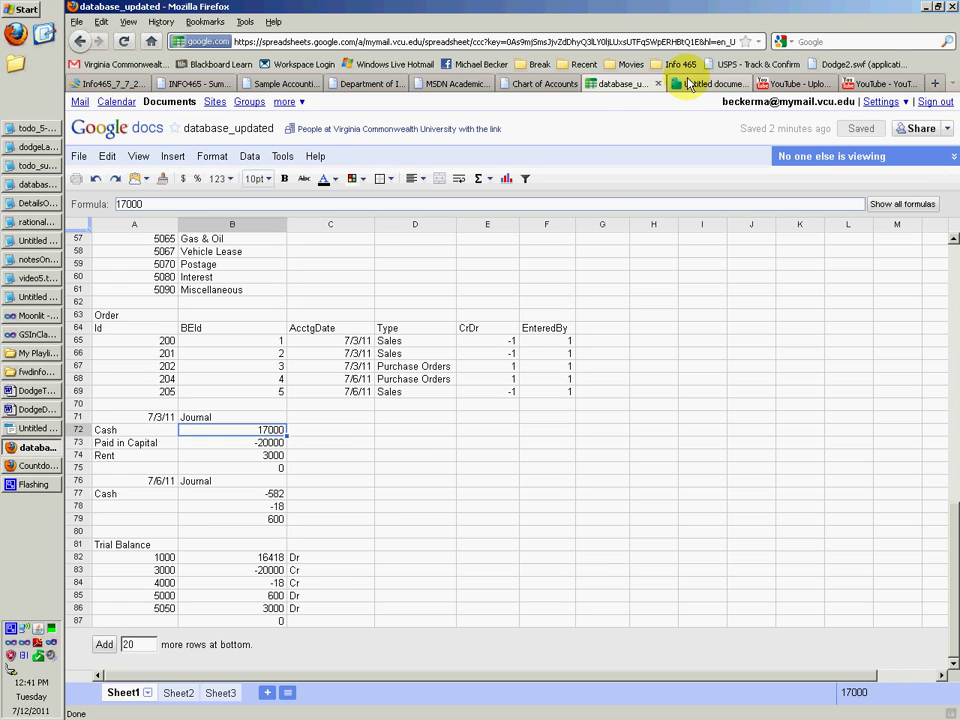
{"action": "left_click", "coordinate": [699, 86]}
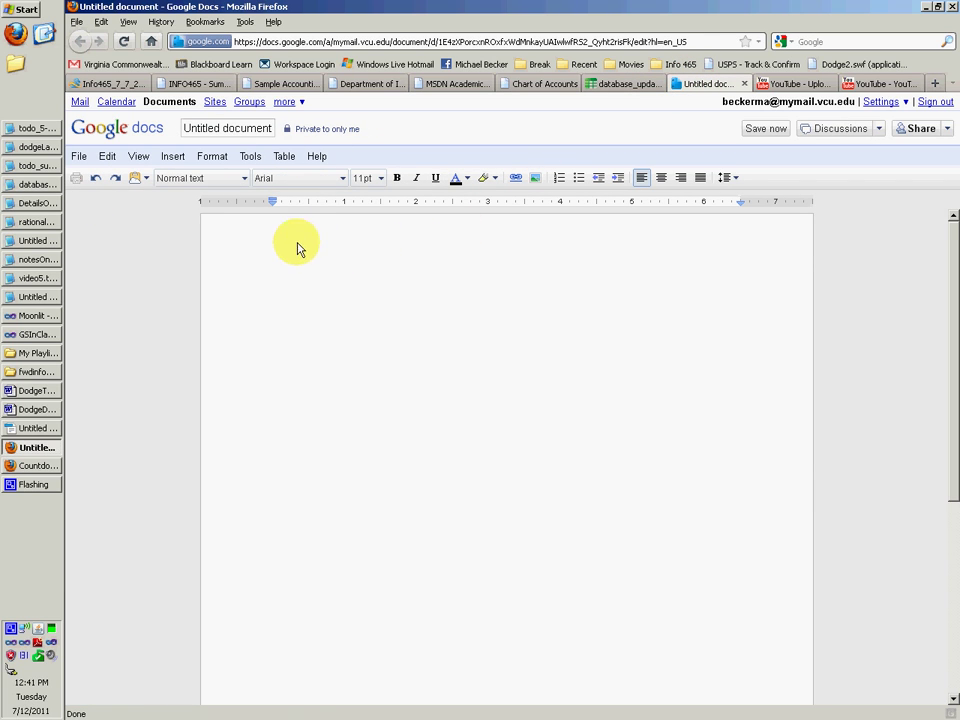
{"action": "left_click", "coordinate": [104, 156]}
{"action": "left_click", "coordinate": [332, 255]}
{"action": "left_click", "coordinate": [77, 156]}
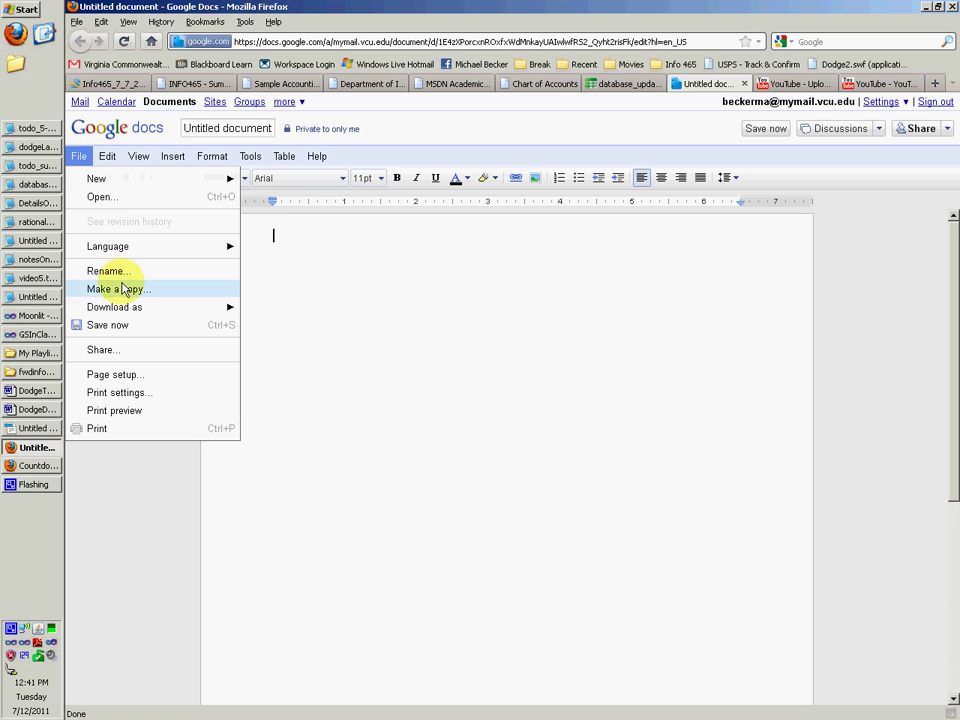
{"action": "mouse_move", "coordinate": [190, 303]}
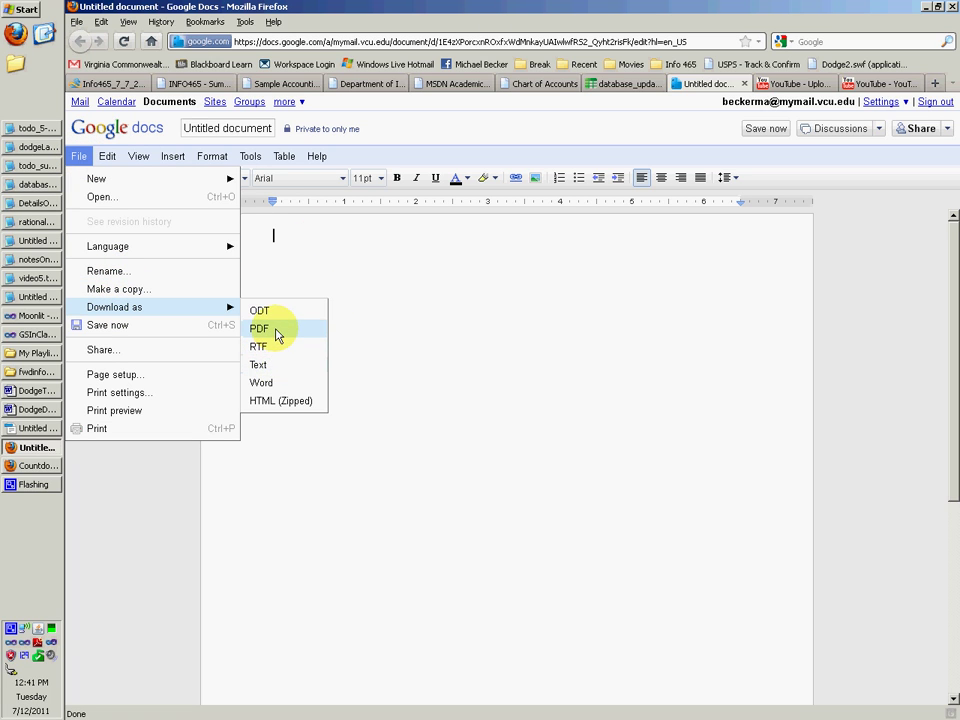
{"action": "left_click", "coordinate": [400, 321]}
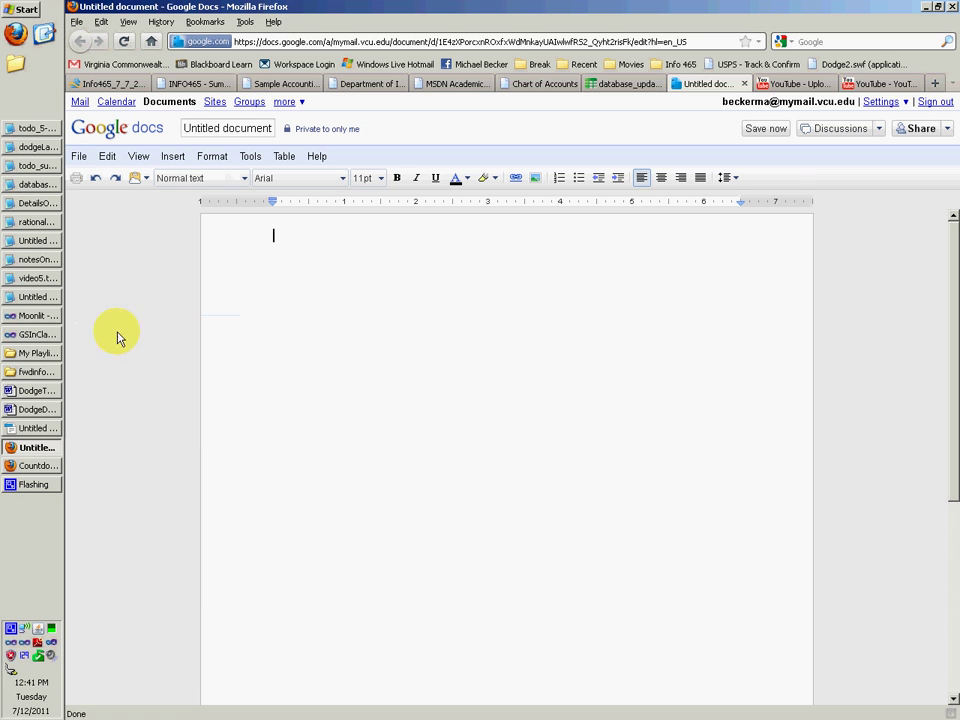
{"action": "left_click", "coordinate": [40, 450]}
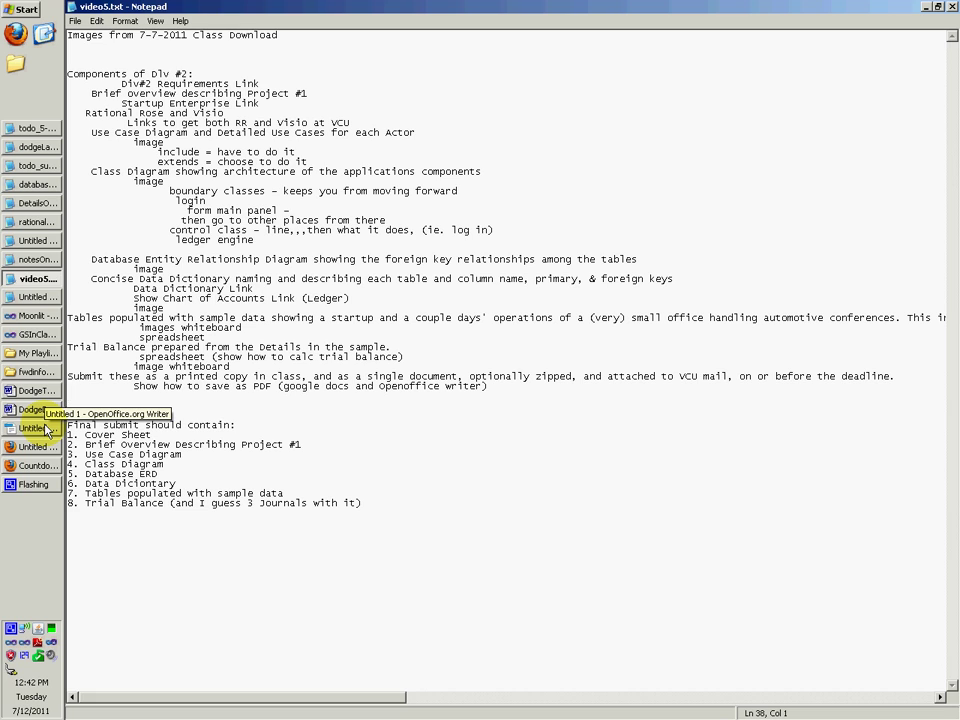
- Bring the blank Untitled 1 Writer document to the front
{"action": "left_click", "coordinate": [45, 429]}
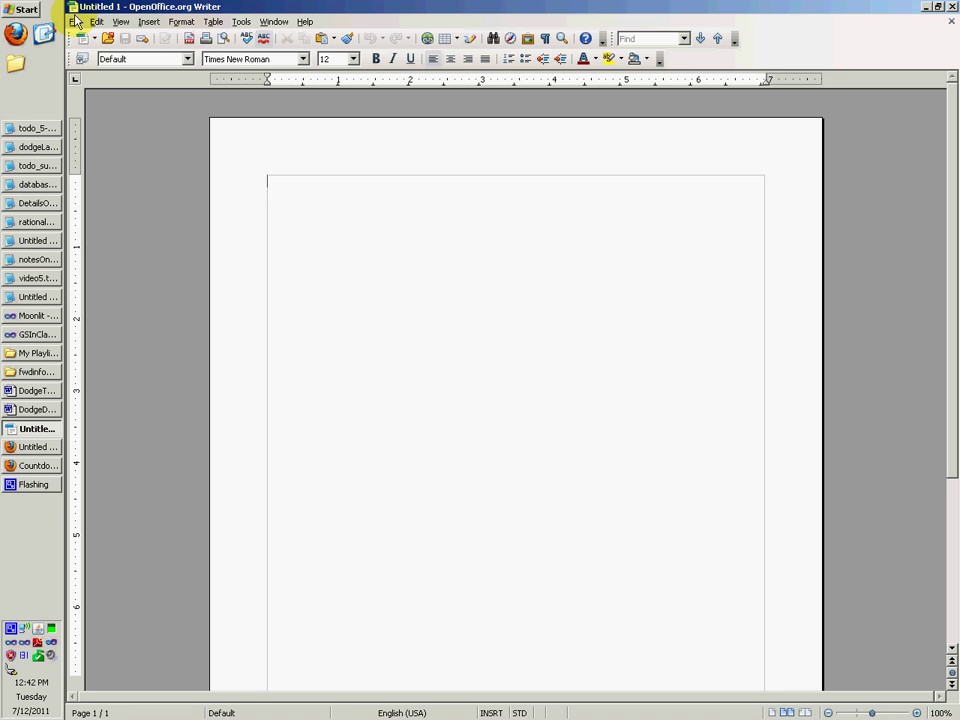
{"action": "scroll", "coordinate": [418, 315], "scroll_direction": "down", "scroll_amount": 5}
{"action": "scroll", "coordinate": [418, 364], "scroll_direction": "up", "scroll_amount": 5}
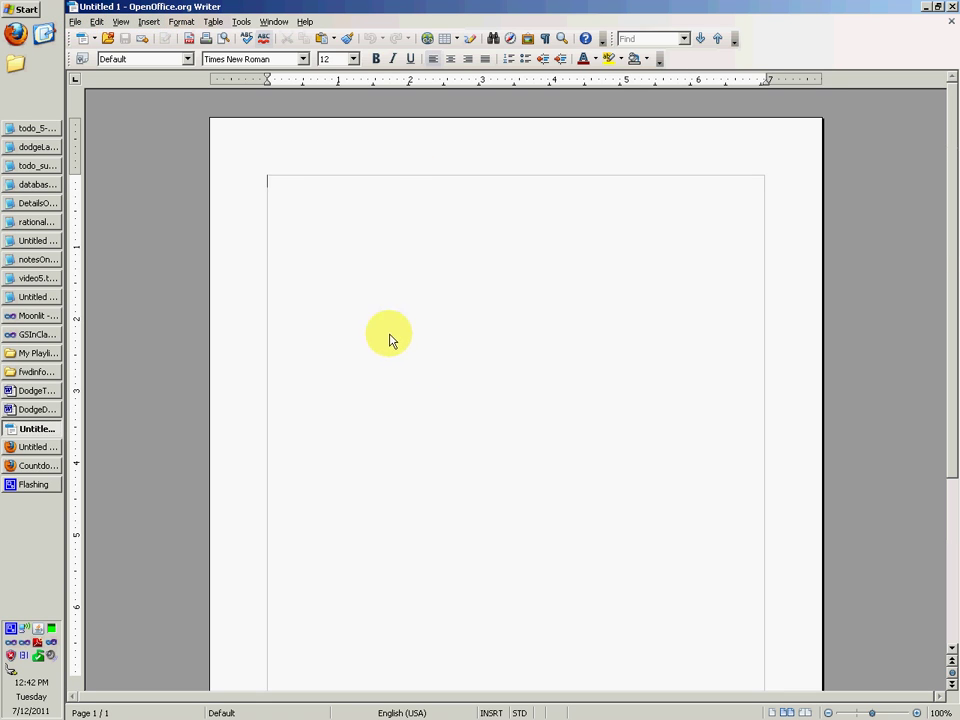
- Demonstrate Export Directly as PDF, cancel it, and show the File menu without choosing anything
{"action": "left_click", "coordinate": [192, 40]}
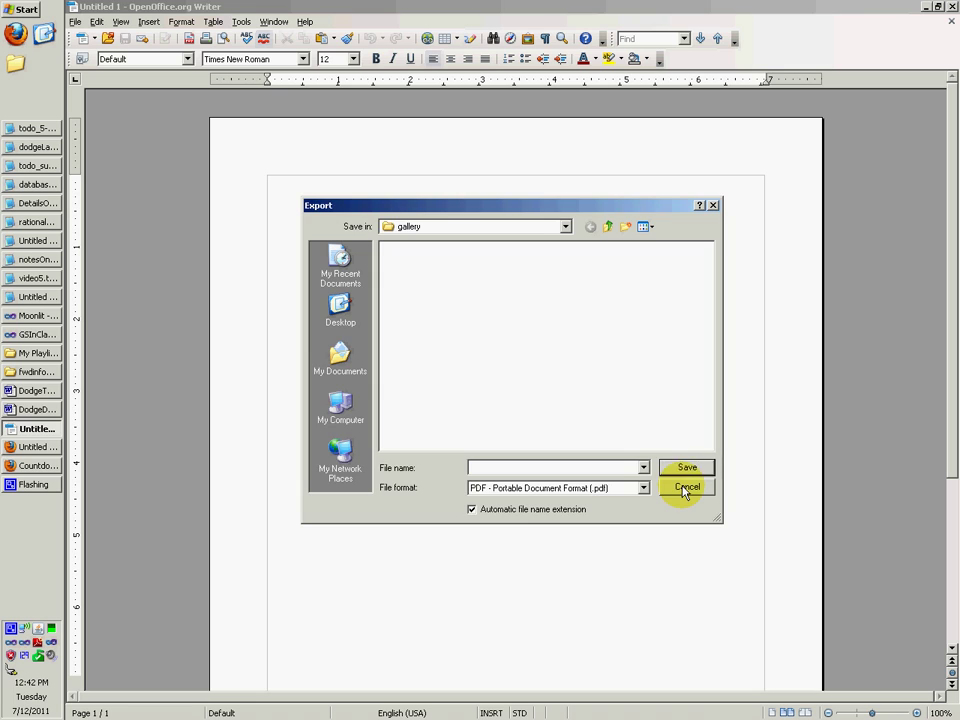
{"action": "left_click", "coordinate": [684, 489]}
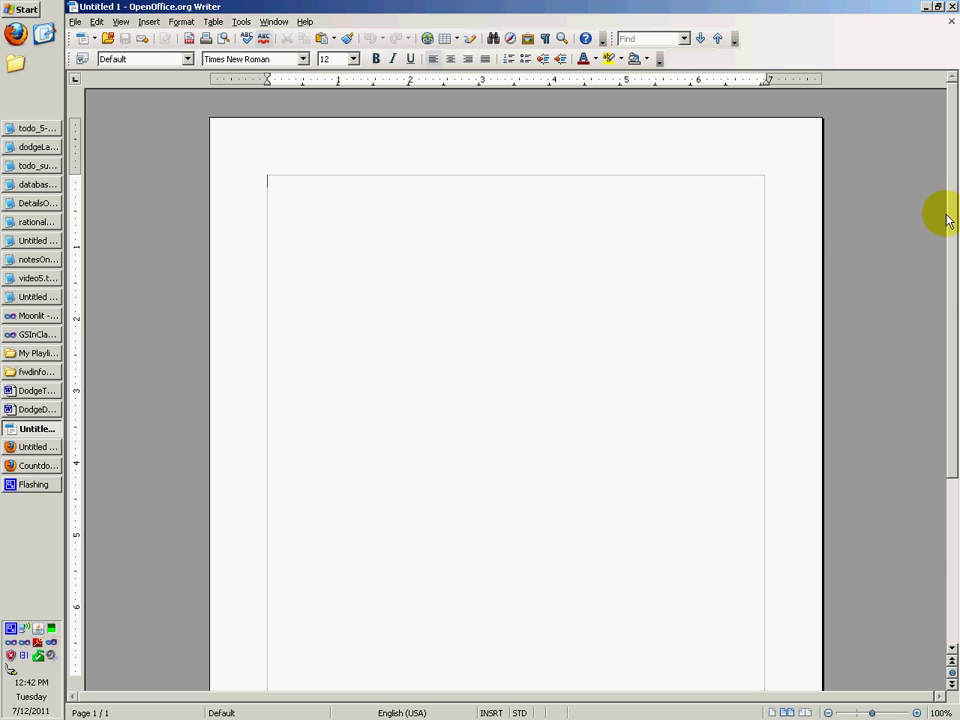
{"action": "scroll", "coordinate": [940, 366], "scroll_direction": "down", "scroll_amount": 4}
{"action": "scroll", "coordinate": [940, 330], "scroll_direction": "up", "scroll_amount": 6}
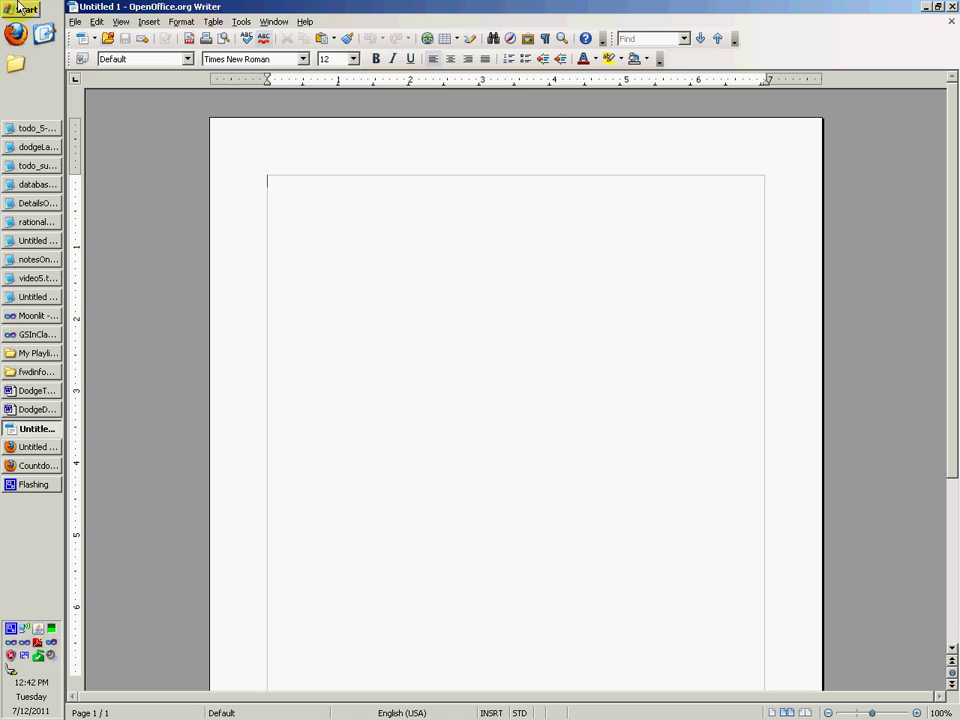
{"action": "left_click", "coordinate": [72, 22]}
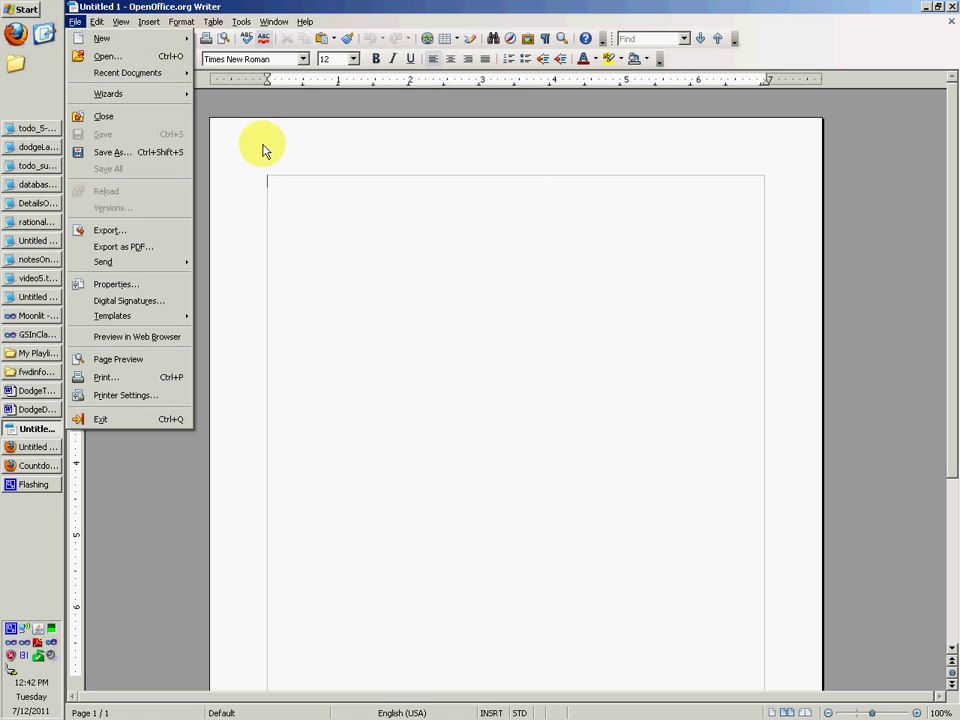
{"action": "left_click", "coordinate": [453, 330]}
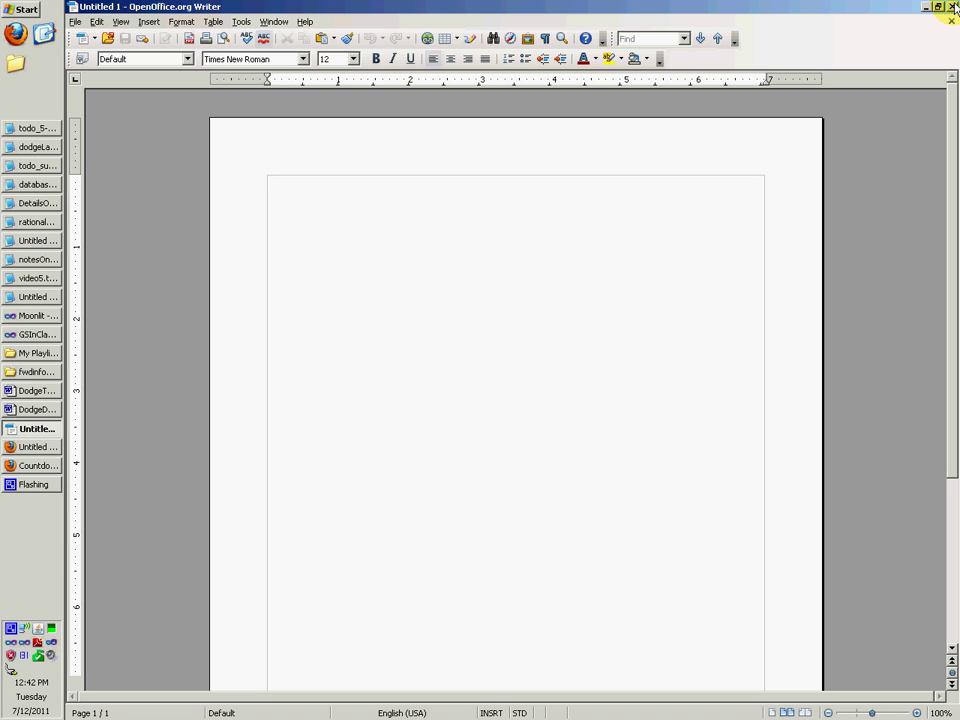
{"action": "scroll", "coordinate": [240, 154], "scroll_direction": "down", "scroll_amount": 1}
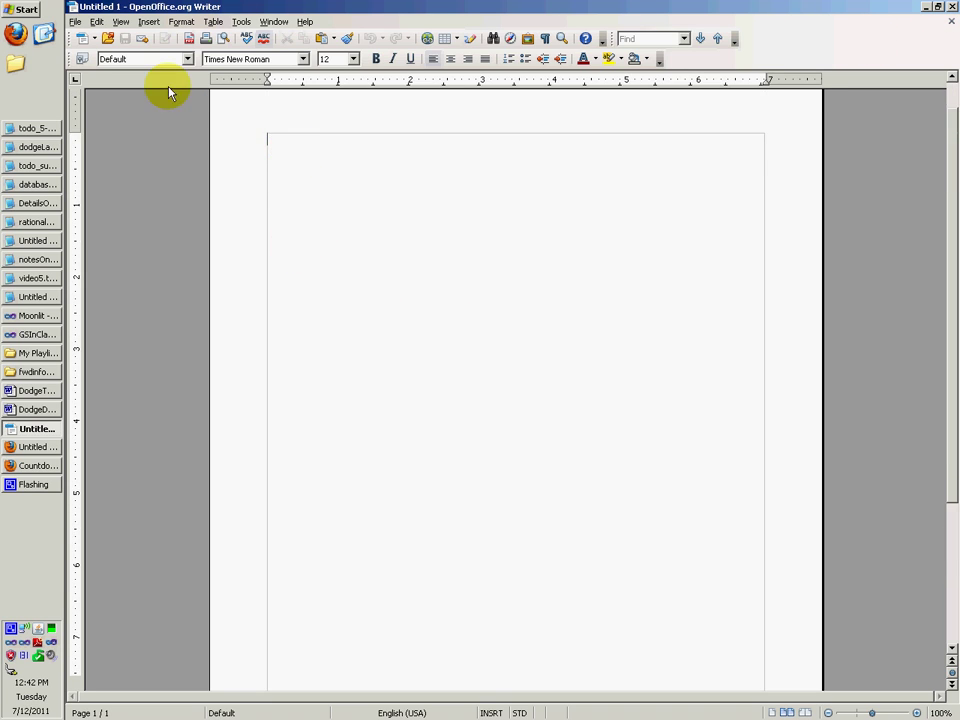
{"action": "scroll", "coordinate": [168, 92], "scroll_direction": "up", "scroll_amount": 1}
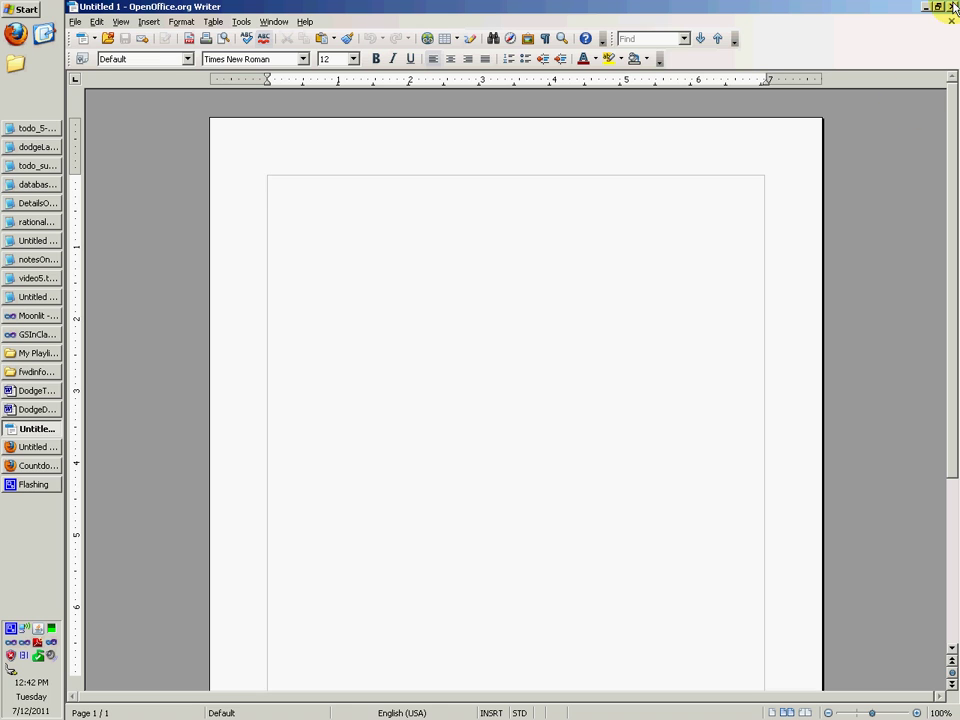
- Switch Firefox to the database_updated tab, then bring the video5.txt notes forward
{"action": "left_click", "coordinate": [38, 447]}
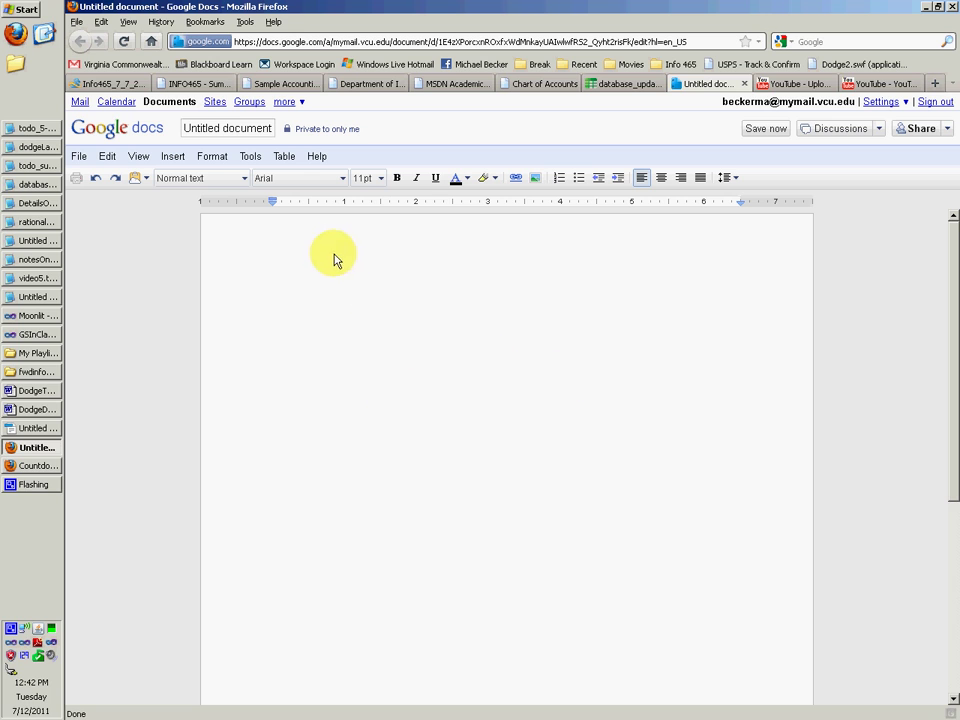
{"action": "left_click", "coordinate": [622, 83]}
{"action": "scroll", "coordinate": [321, 364], "scroll_direction": "up", "scroll_amount": 1}
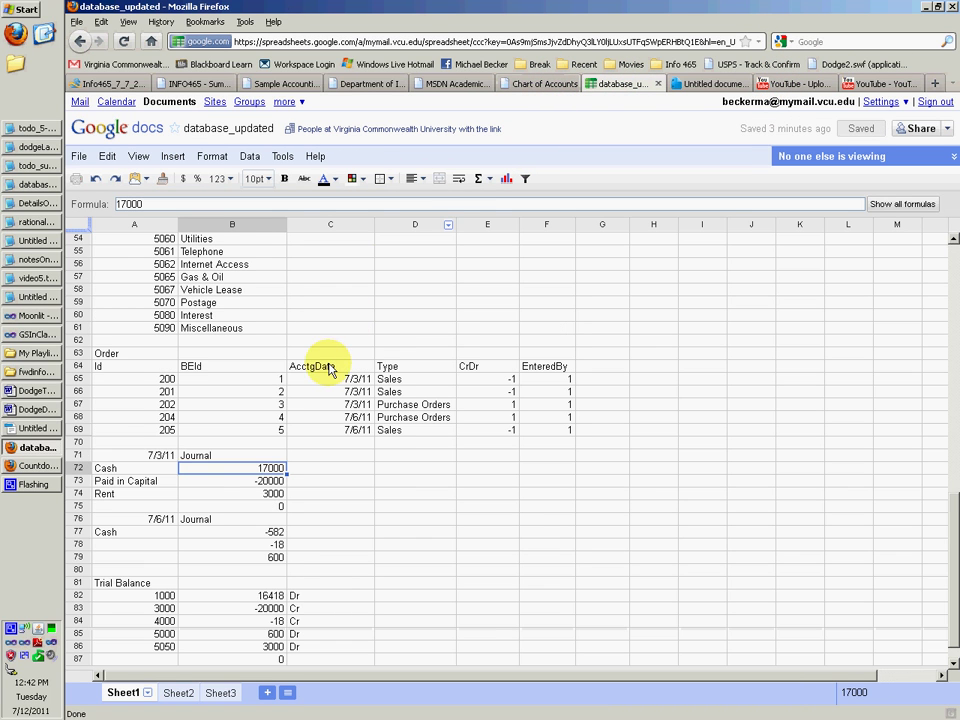
{"action": "left_click", "coordinate": [40, 278]}
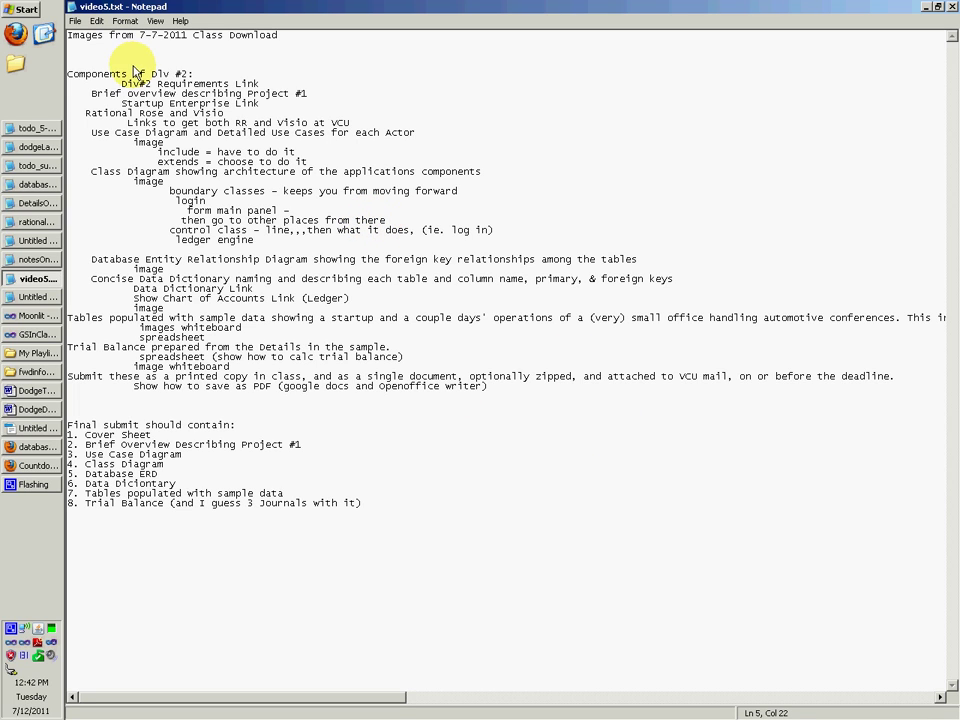
{"action": "left_click", "coordinate": [70, 46]}
{"action": "key", "text": "Delete"}
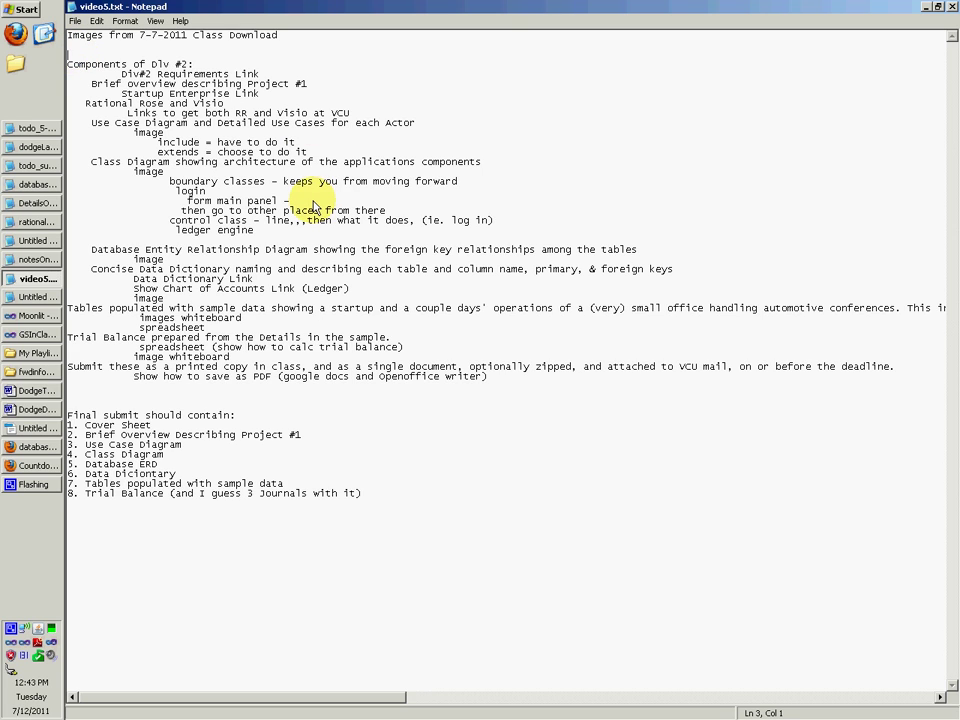
{"action": "key", "text": "Return"}
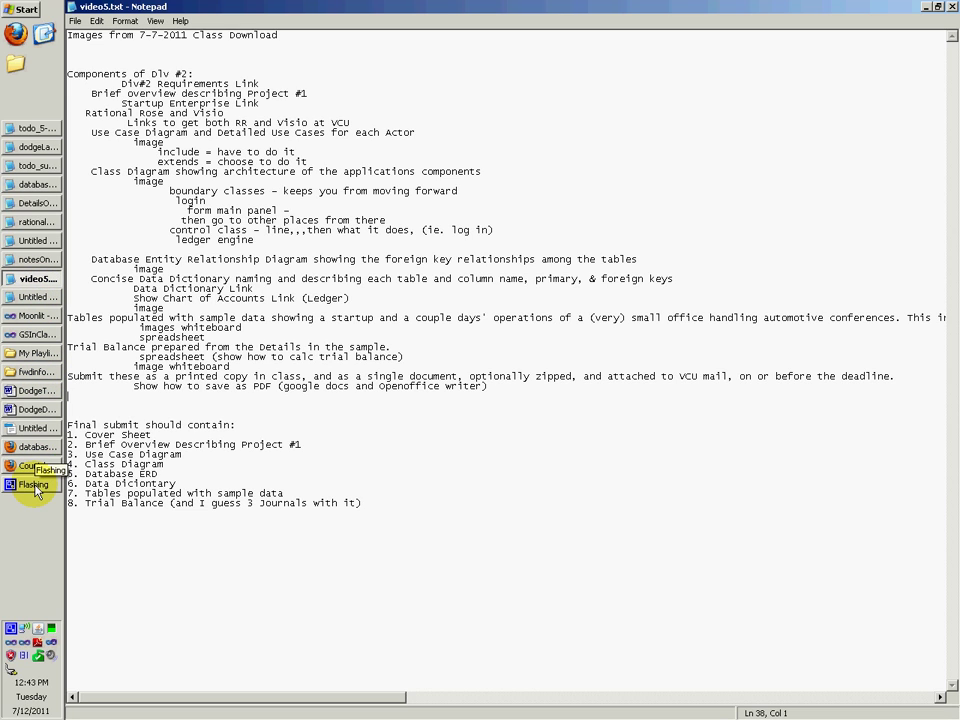
{"action": "left_click", "coordinate": [264, 432]}
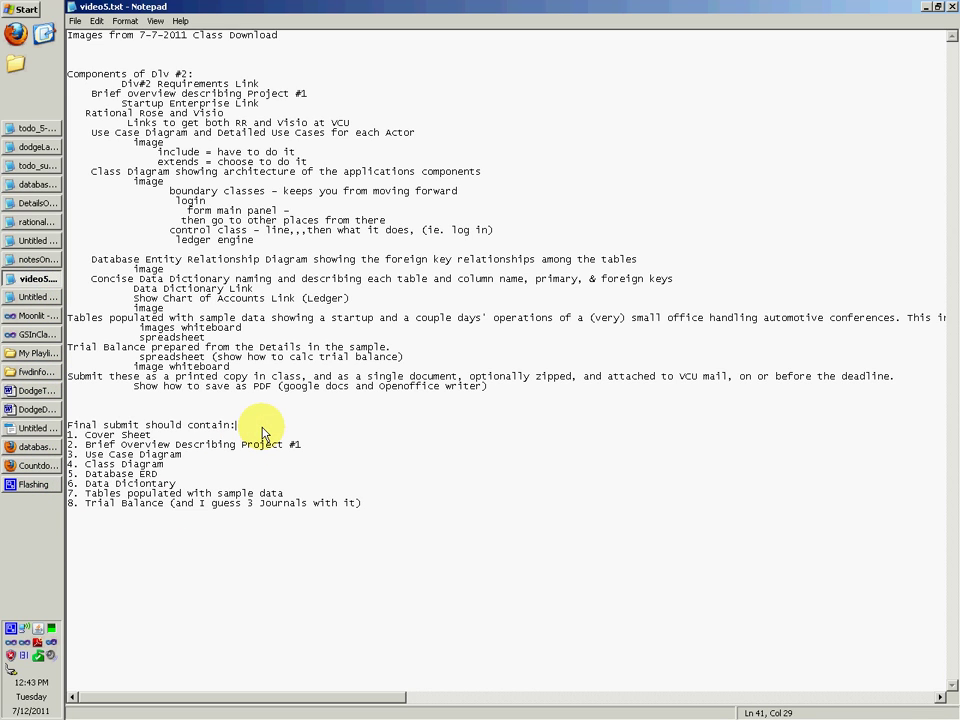
{"action": "right_click", "coordinate": [12, 630]}
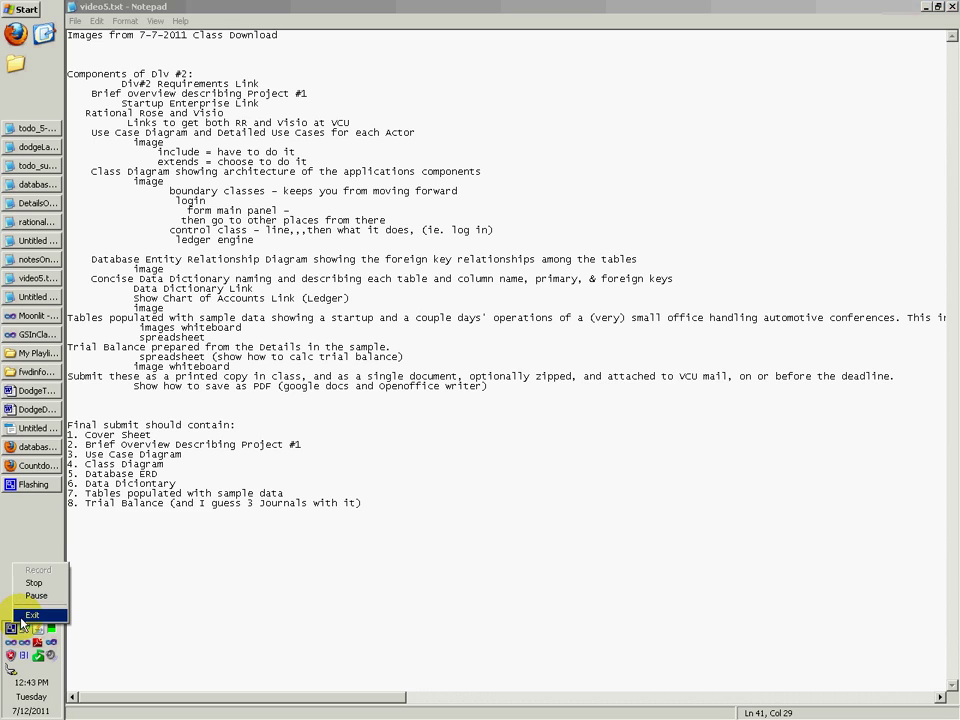